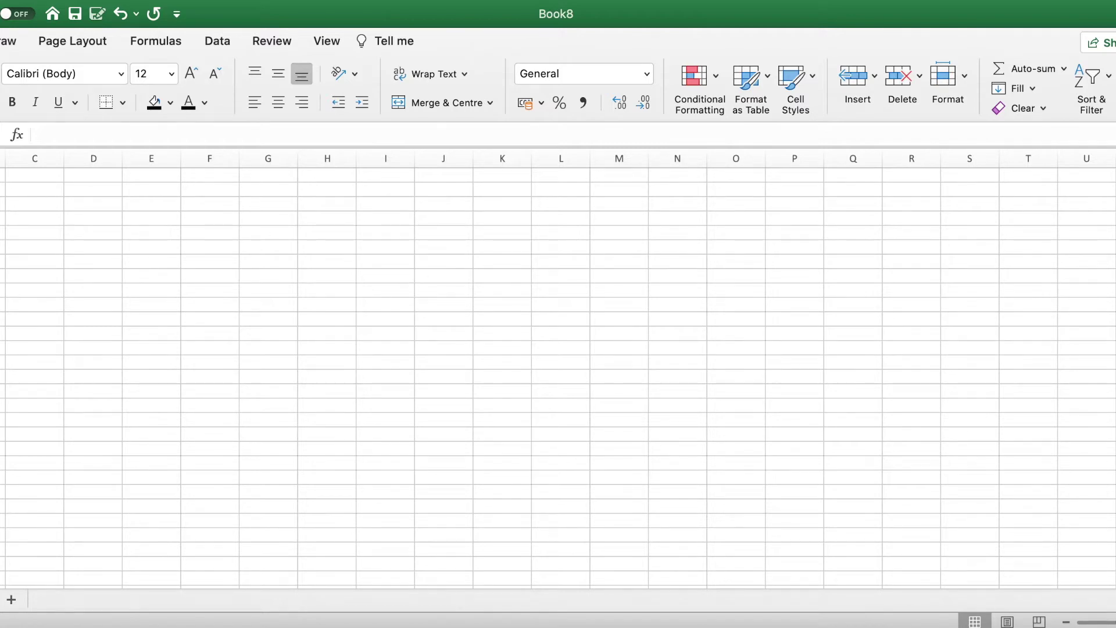
- Increase the height of row 1 to about three times that of the other rows
{"action": "left_click_drag", "start_coordinate": [0, 182], "coordinate": [0, 187]}
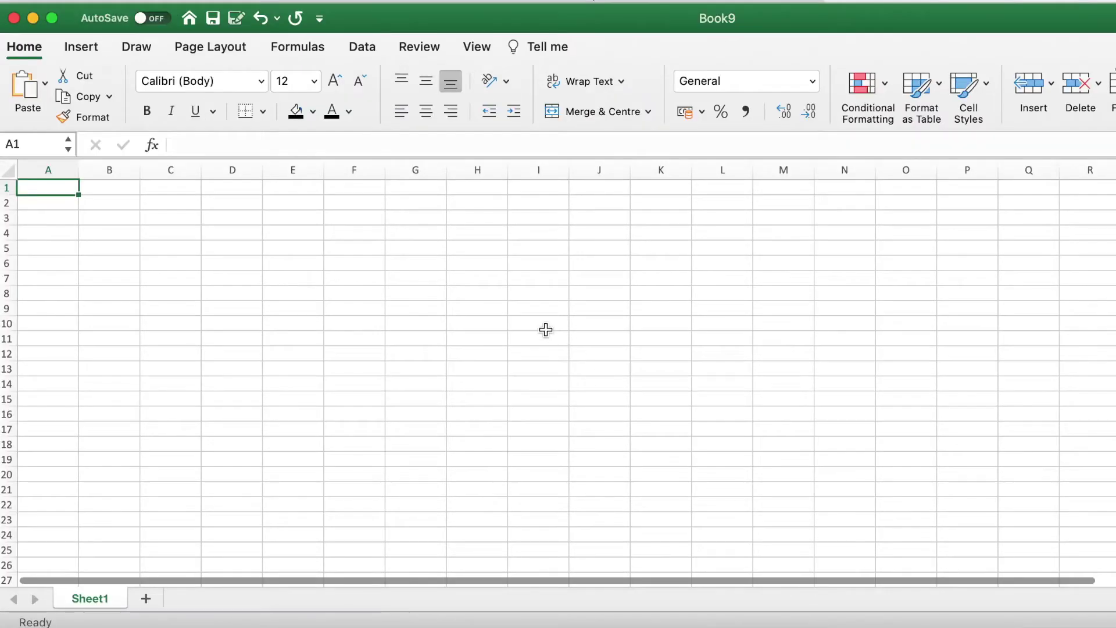
{"action": "left_click", "coordinate": [520, 314]}
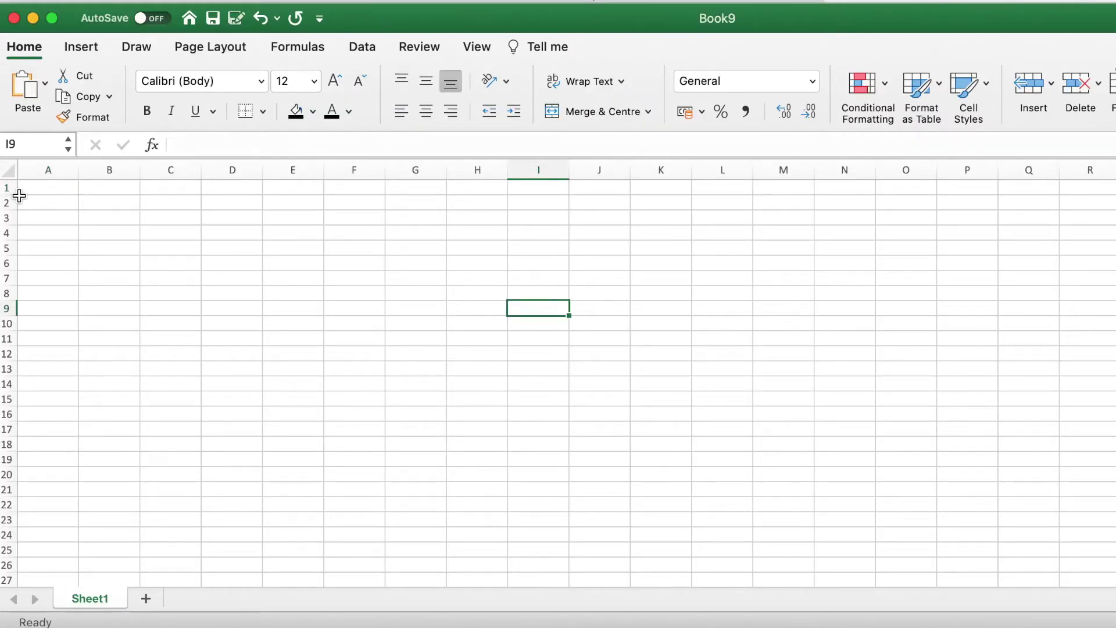
{"action": "left_click_drag", "start_coordinate": [17, 195], "coordinate": [11, 231]}
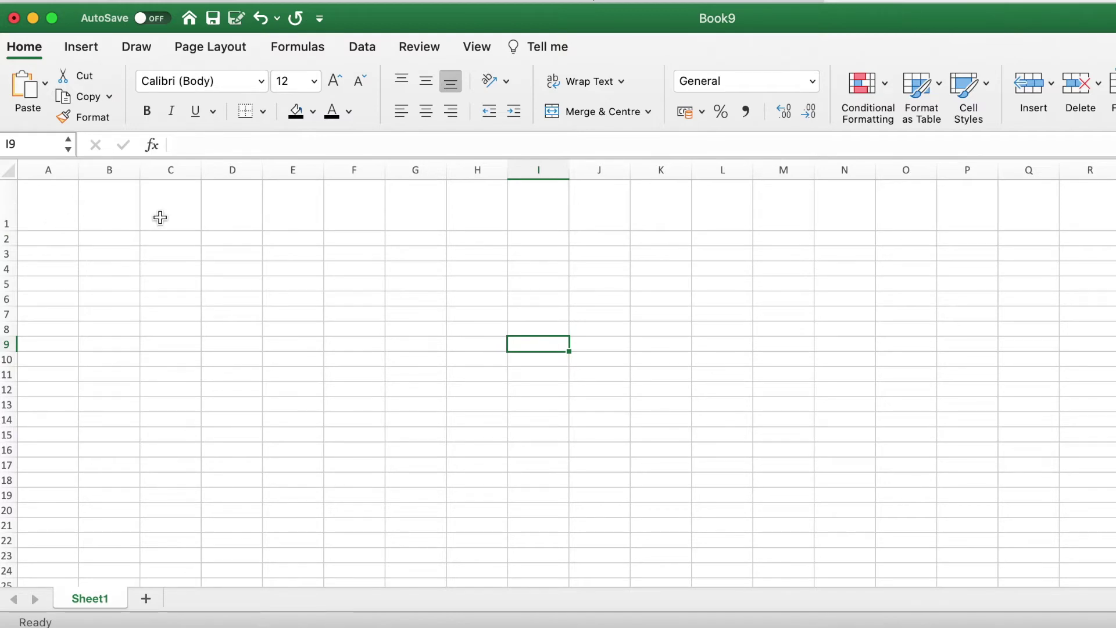
- Insert a text box that fills the height of row 1 and stretches from column A into column M
{"action": "left_click", "coordinate": [52, 211]}
{"action": "left_click", "coordinate": [50, 169]}
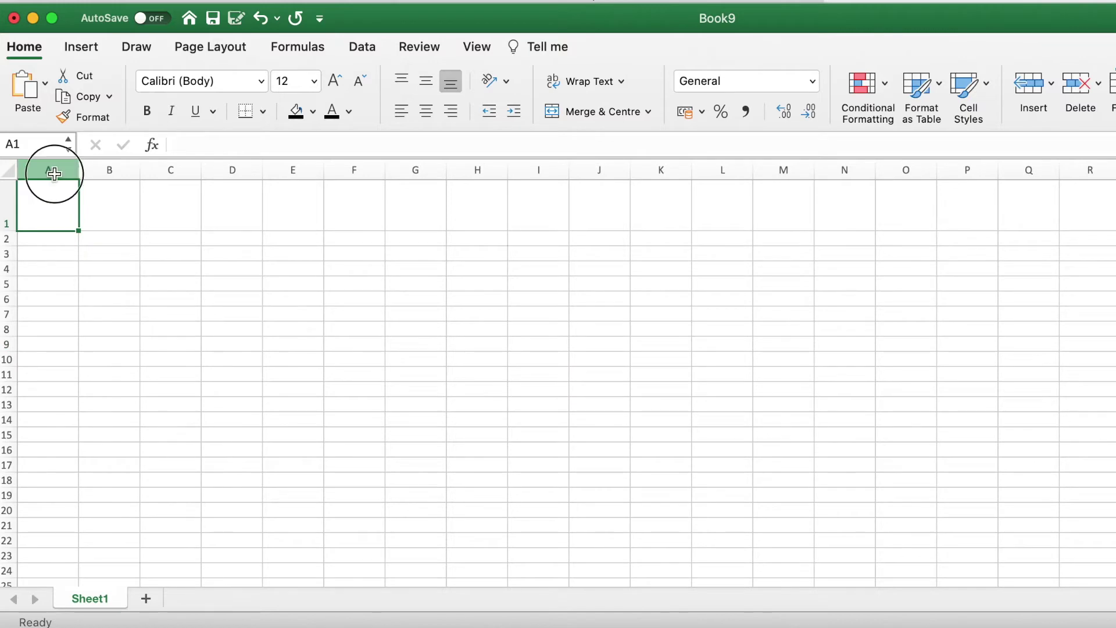
{"action": "left_click", "coordinate": [12, 211]}
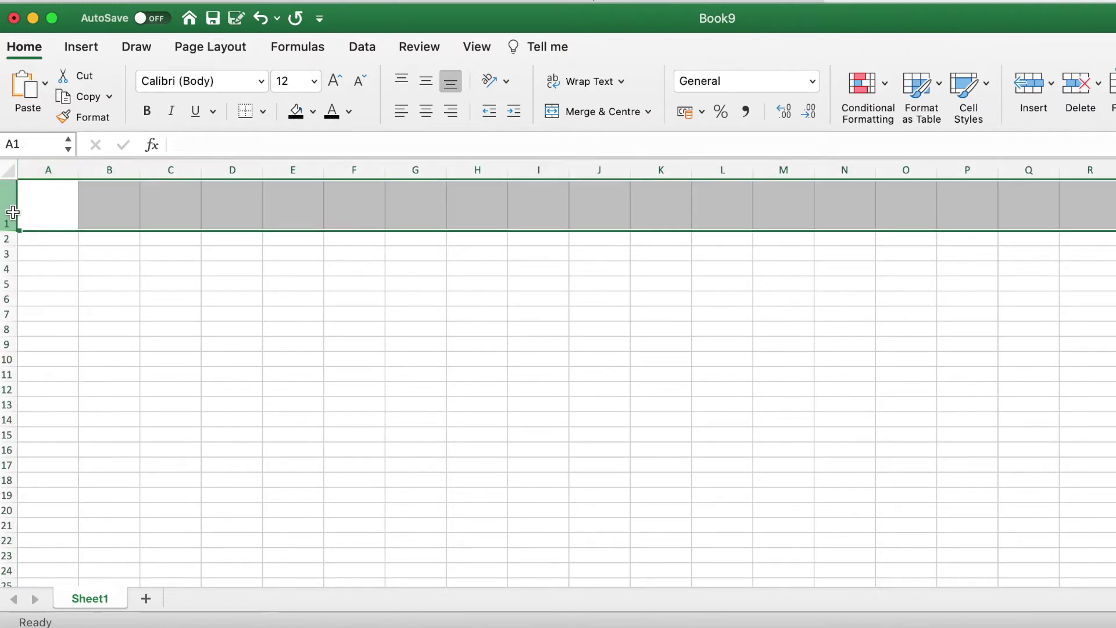
{"action": "left_click", "coordinate": [45, 212]}
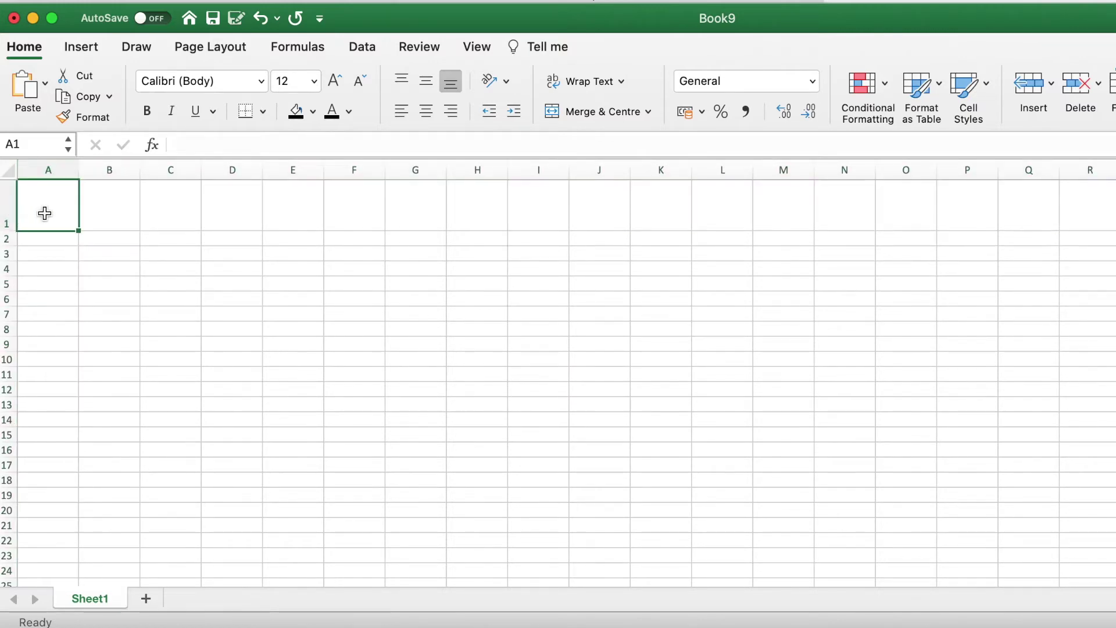
{"action": "left_click", "coordinate": [95, 51]}
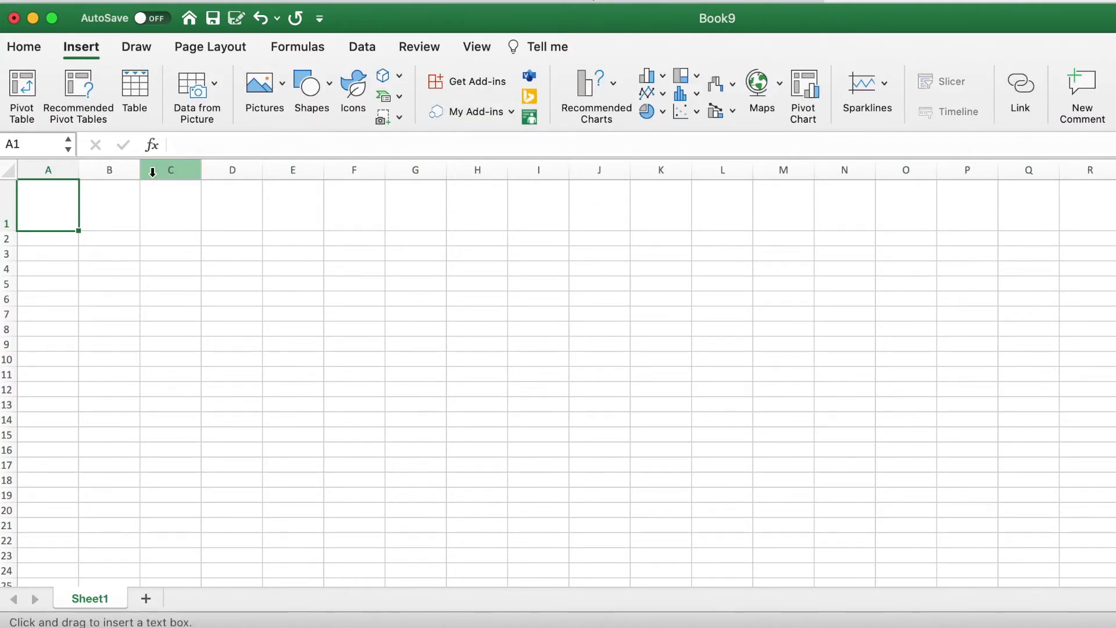
{"action": "left_click_drag", "start_coordinate": [22, 180], "coordinate": [789, 229]}
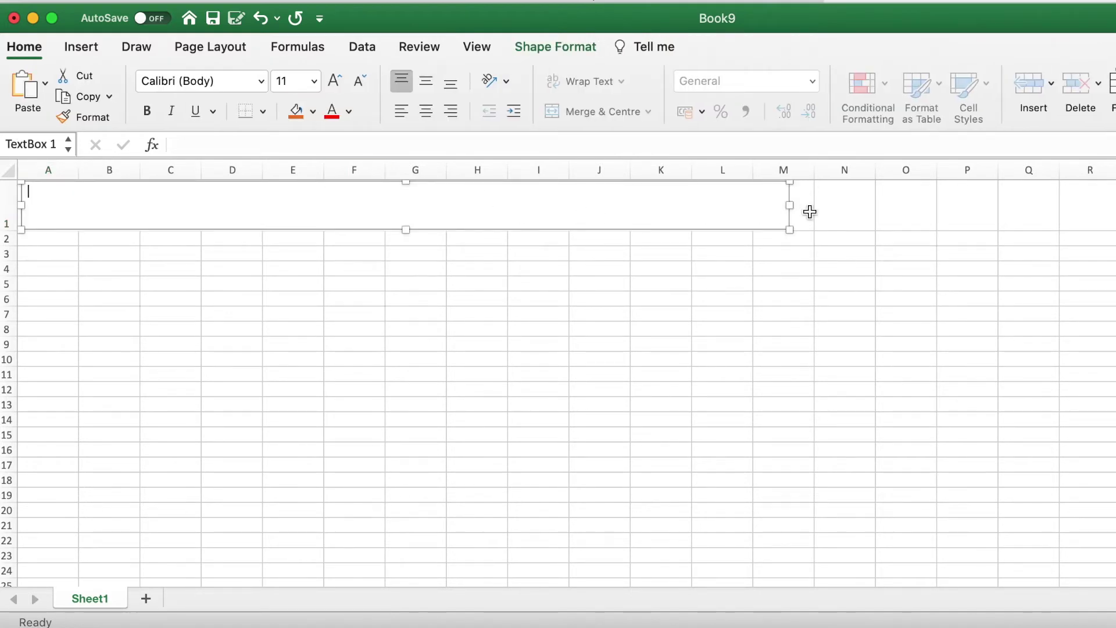
- Format the text box with a green gradient fill, light in the centre and dark at both ends
{"action": "left_click", "coordinate": [780, 281]}
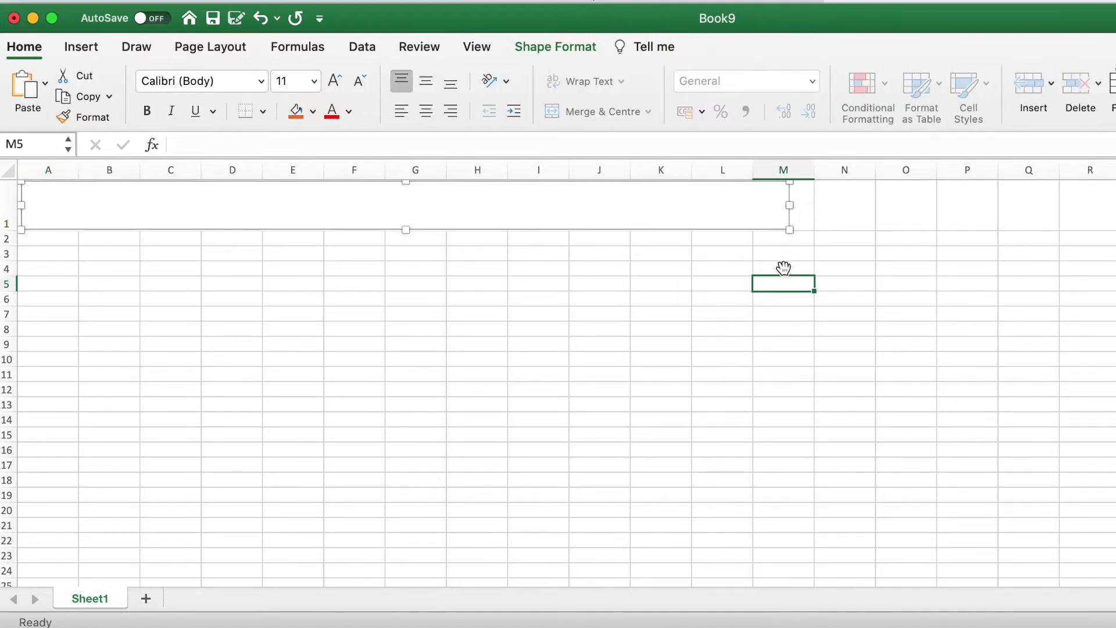
{"action": "left_click", "coordinate": [785, 207]}
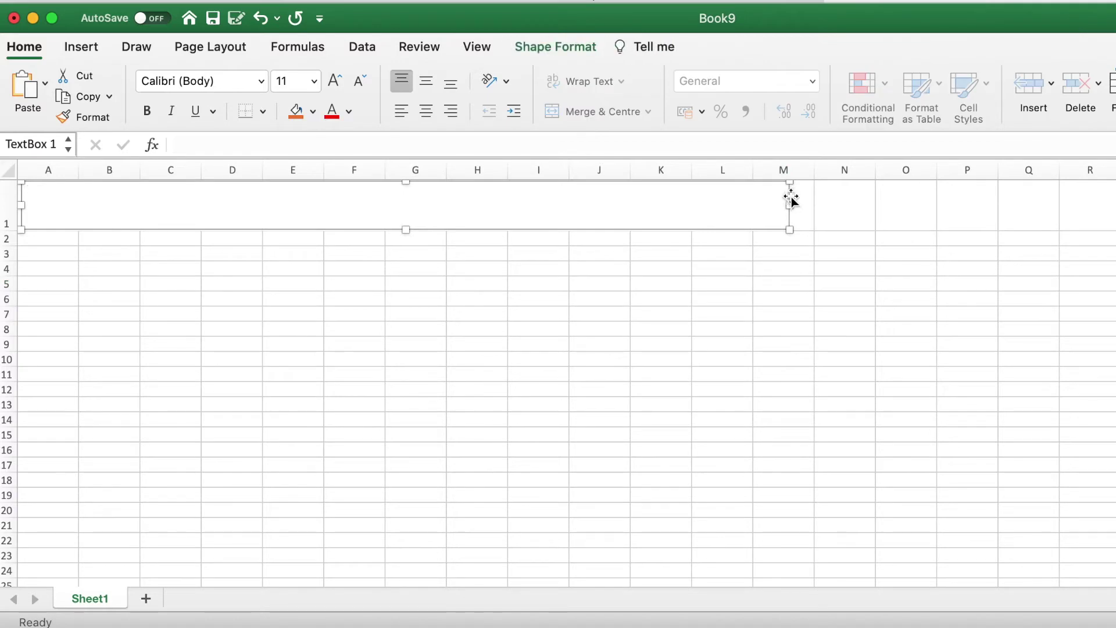
{"action": "right_click", "coordinate": [789, 191]}
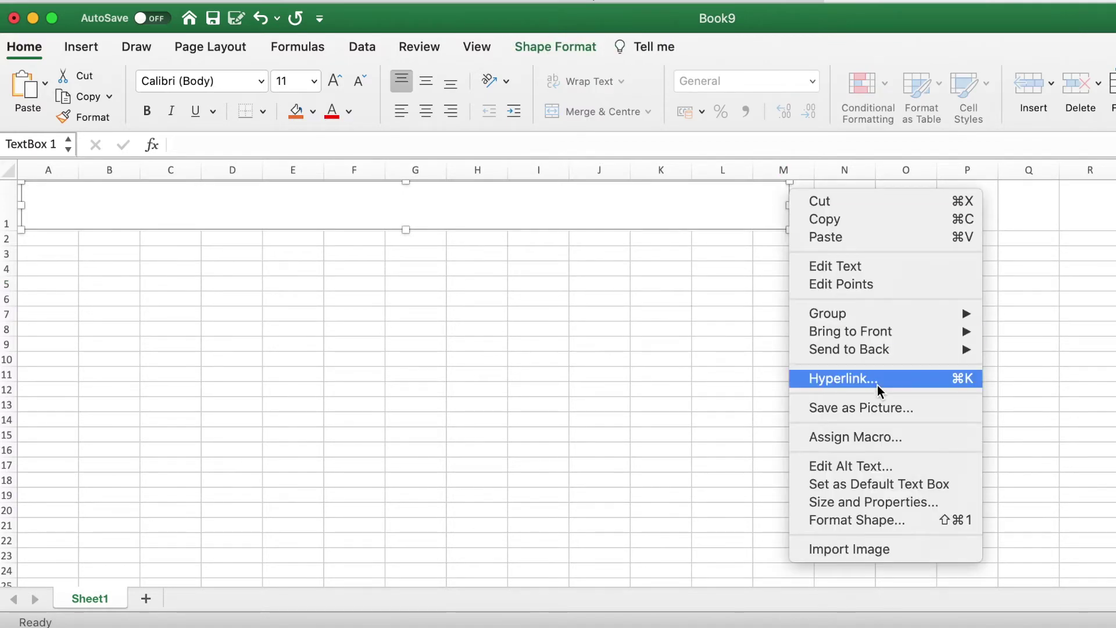
{"action": "left_click", "coordinate": [870, 523]}
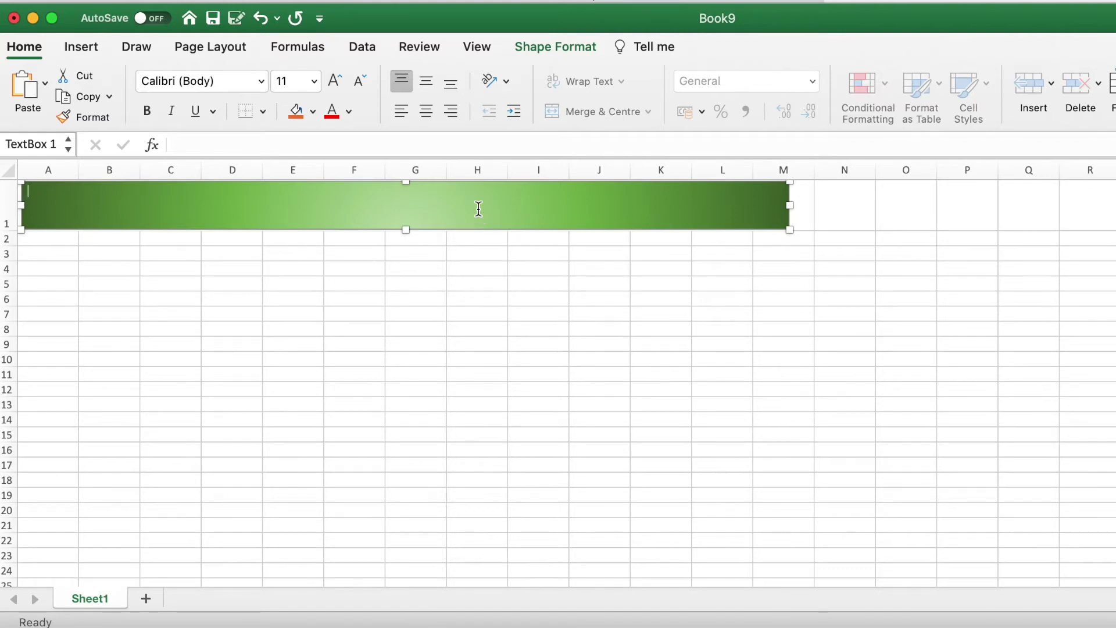
- Enter the title PACKERDATA in the banner at font size 20 and shift it to about the middle
{"action": "type", "text": "PACKERDATA"}
{"action": "left_click_drag", "start_coordinate": [90, 191], "coordinate": [27, 192]}
{"action": "left_click", "coordinate": [315, 82]}
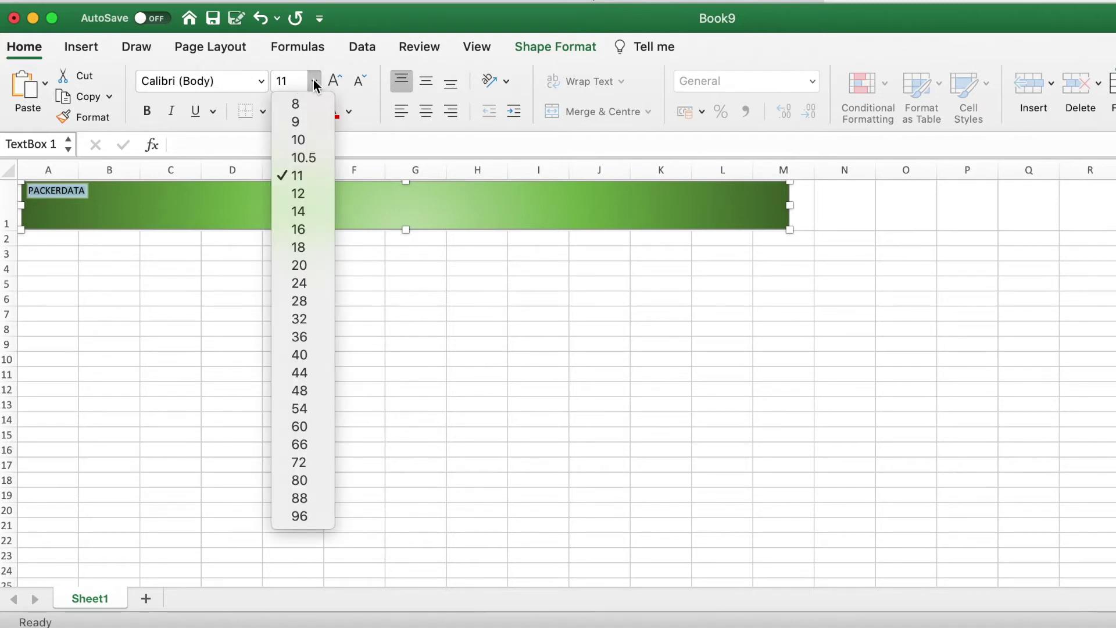
{"action": "left_click", "coordinate": [306, 282]}
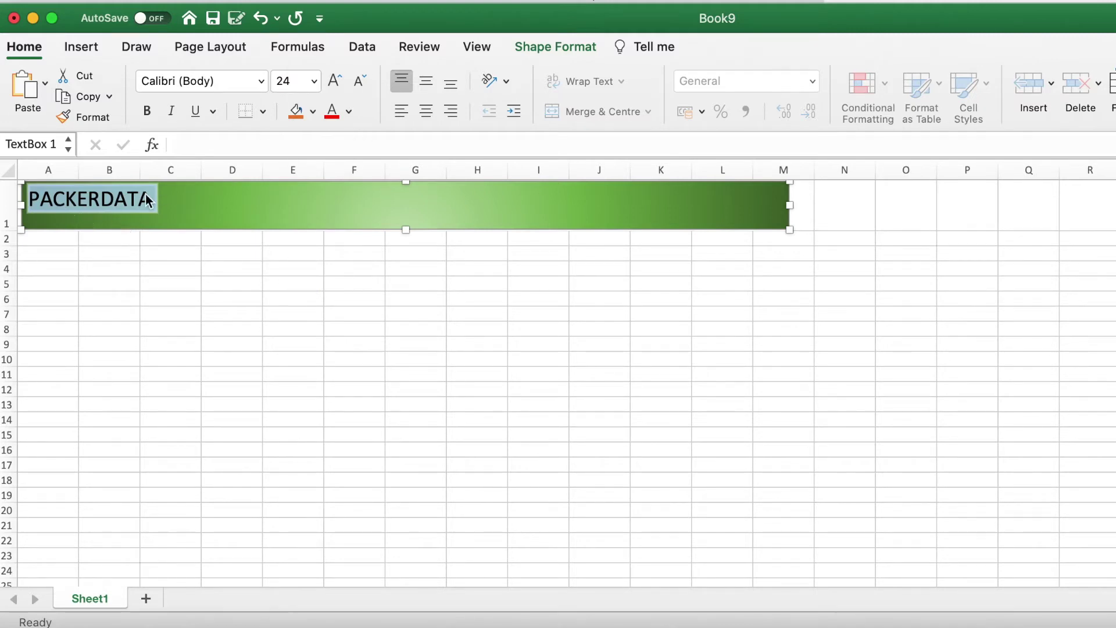
{"action": "left_click", "coordinate": [316, 81]}
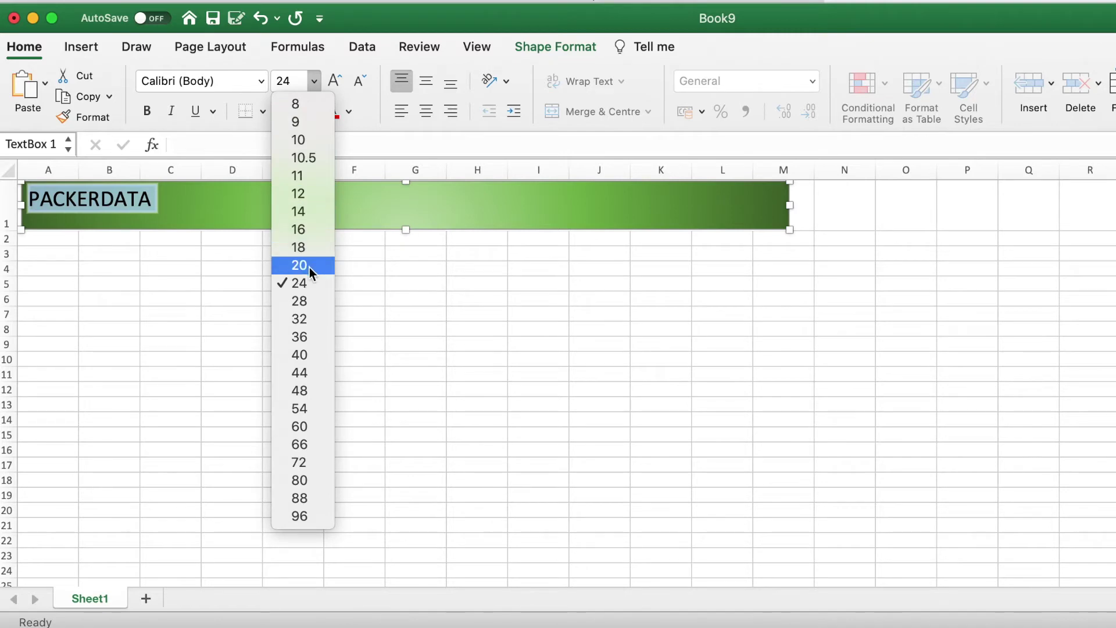
{"action": "left_click", "coordinate": [309, 267]}
{"action": "left_click", "coordinate": [43, 198]}
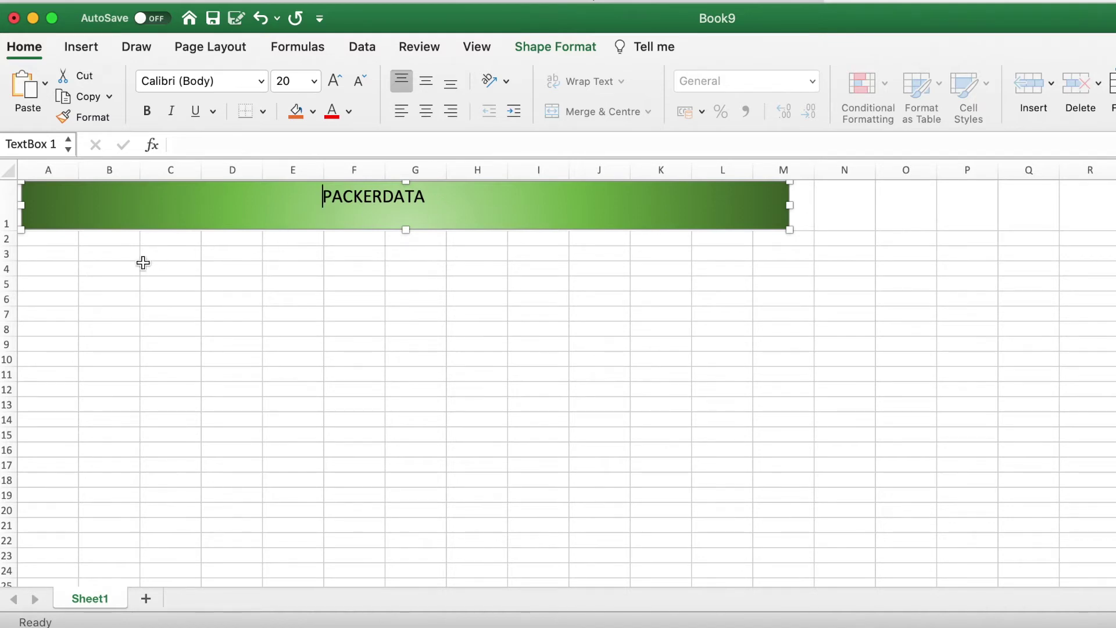
{"action": "left_click", "coordinate": [41, 241]}
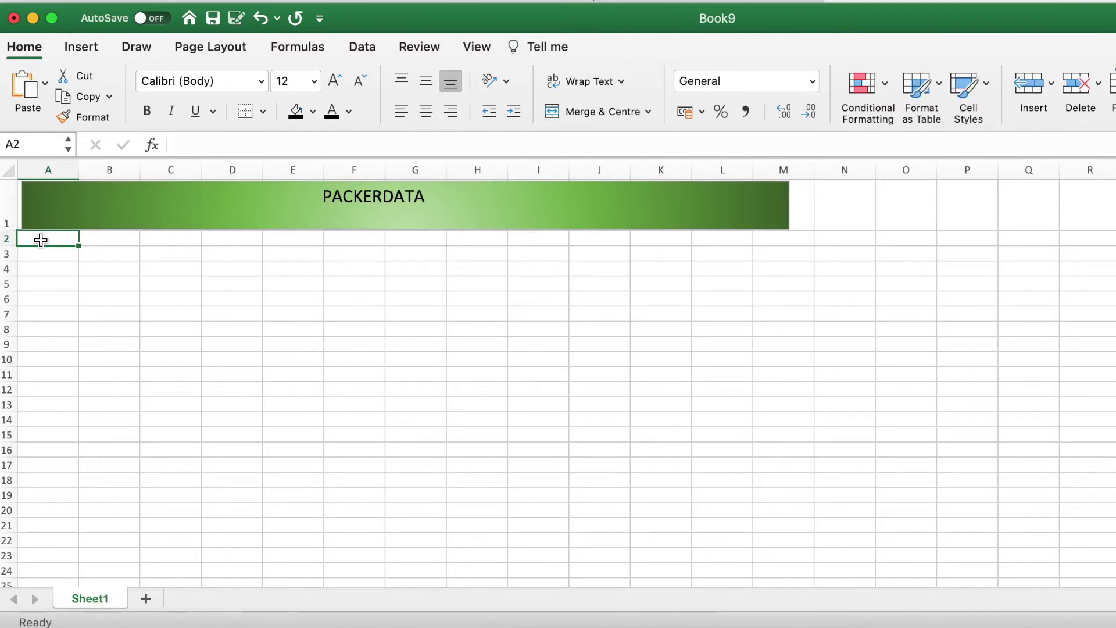
- Stretch both ends of the banner text box to span the full width of columns A through M
{"action": "left_click", "coordinate": [44, 197]}
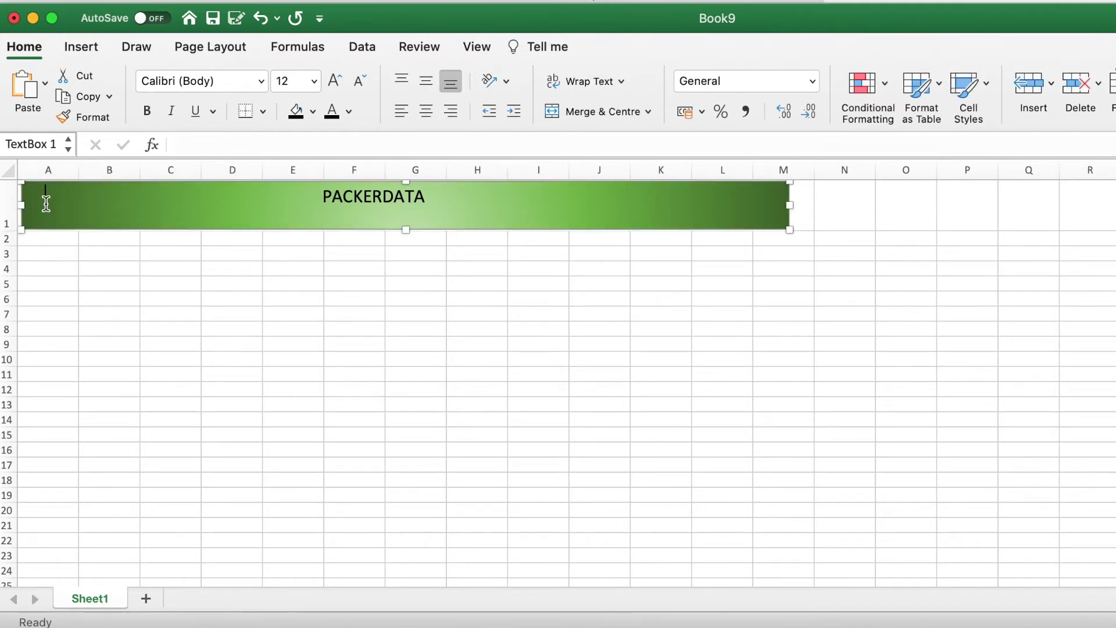
{"action": "left_click_drag", "start_coordinate": [27, 206], "coordinate": [18, 204]}
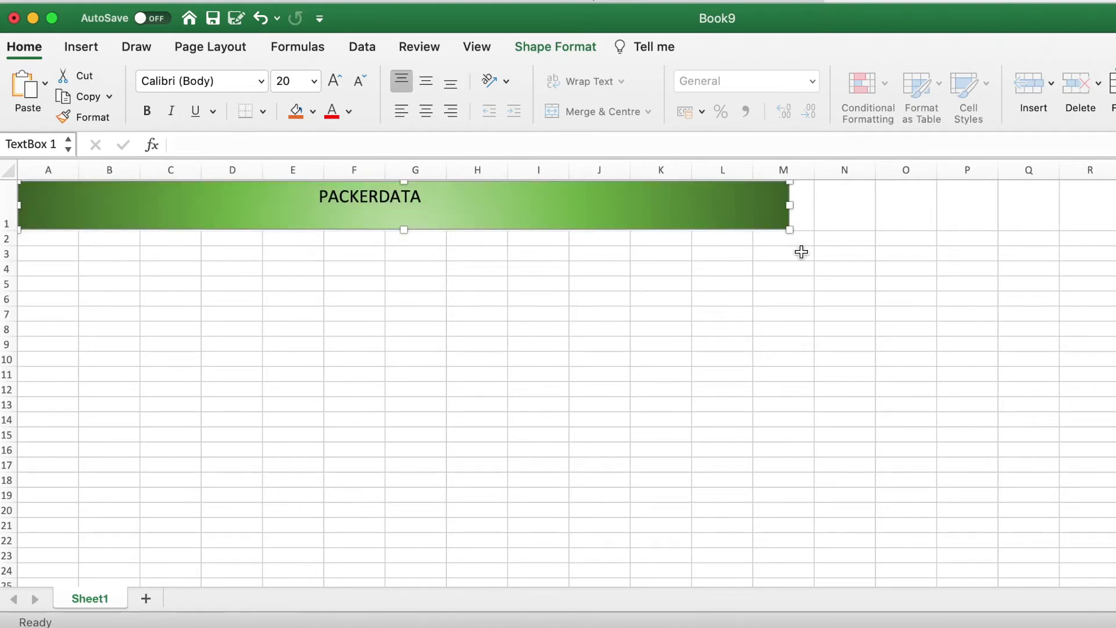
{"action": "left_click_drag", "start_coordinate": [788, 203], "coordinate": [810, 204]}
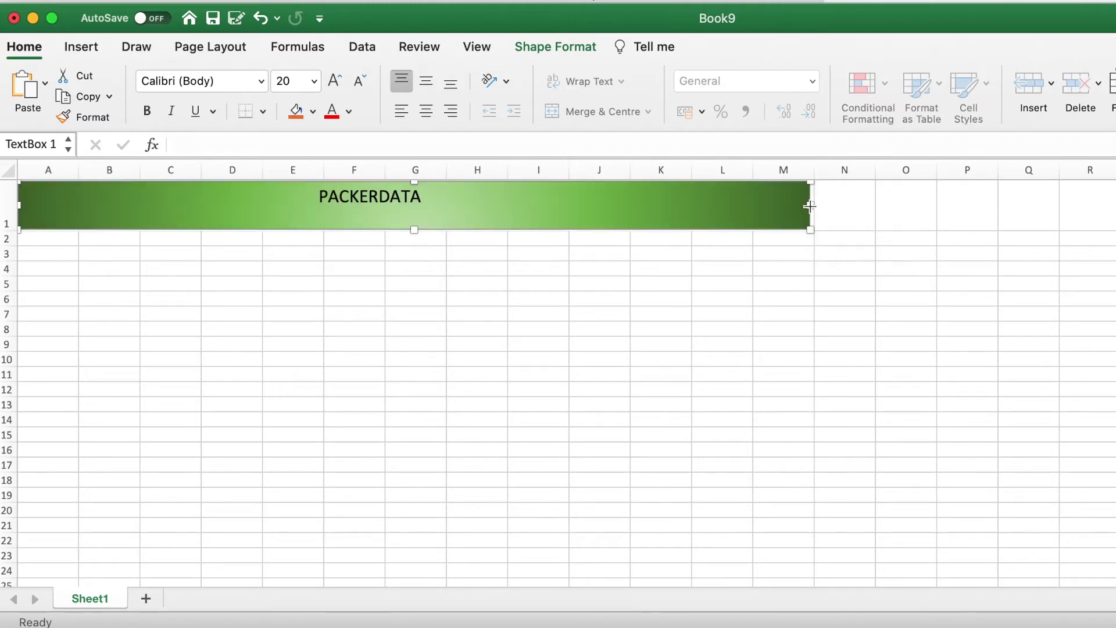
- Enter the header INVENTORY I.D in cell A2 and widen column A to fit it
{"action": "left_click", "coordinate": [53, 243]}
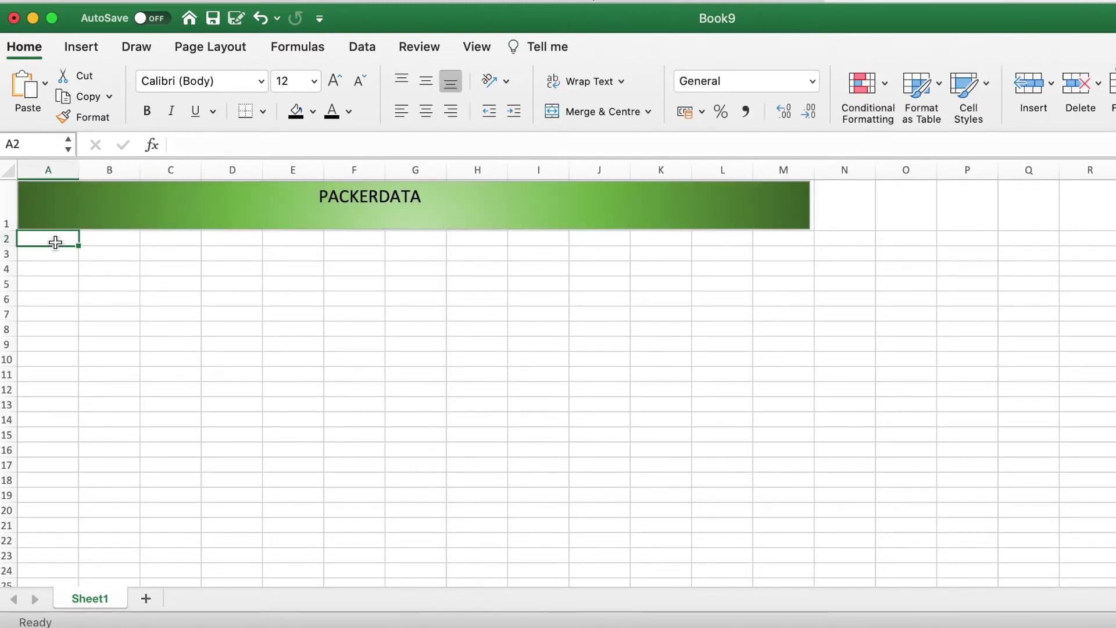
{"action": "type", "text": "IN"}
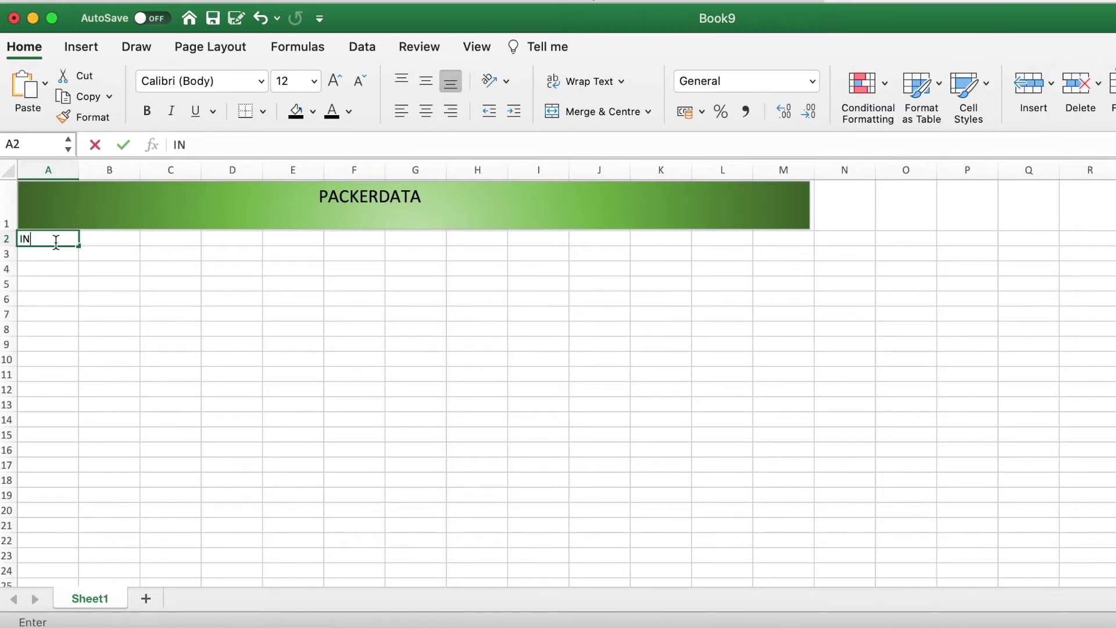
{"action": "type", "text": "VENTORY"}
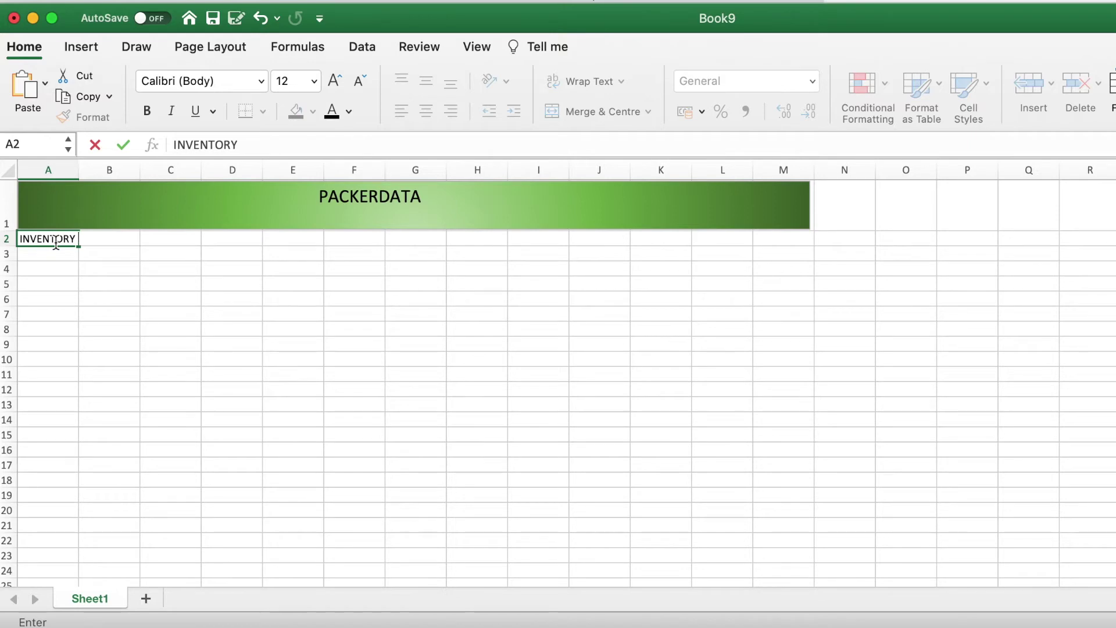
{"action": "type", "text": " I.D"}
{"action": "left_click", "coordinate": [132, 265]}
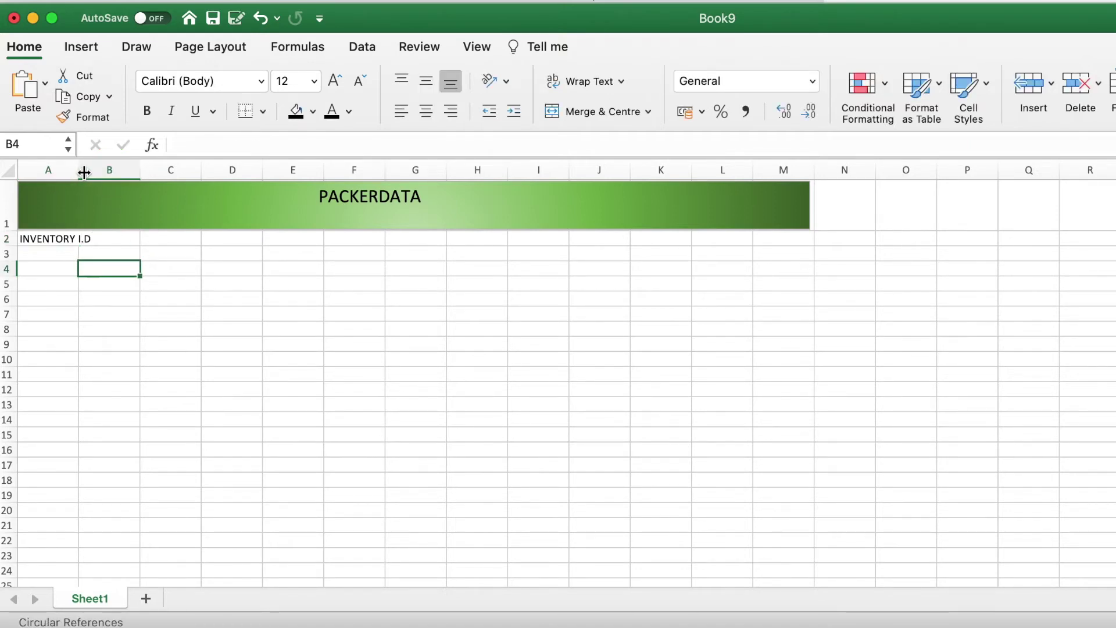
{"action": "left_click_drag", "start_coordinate": [78, 170], "coordinate": [97, 171]}
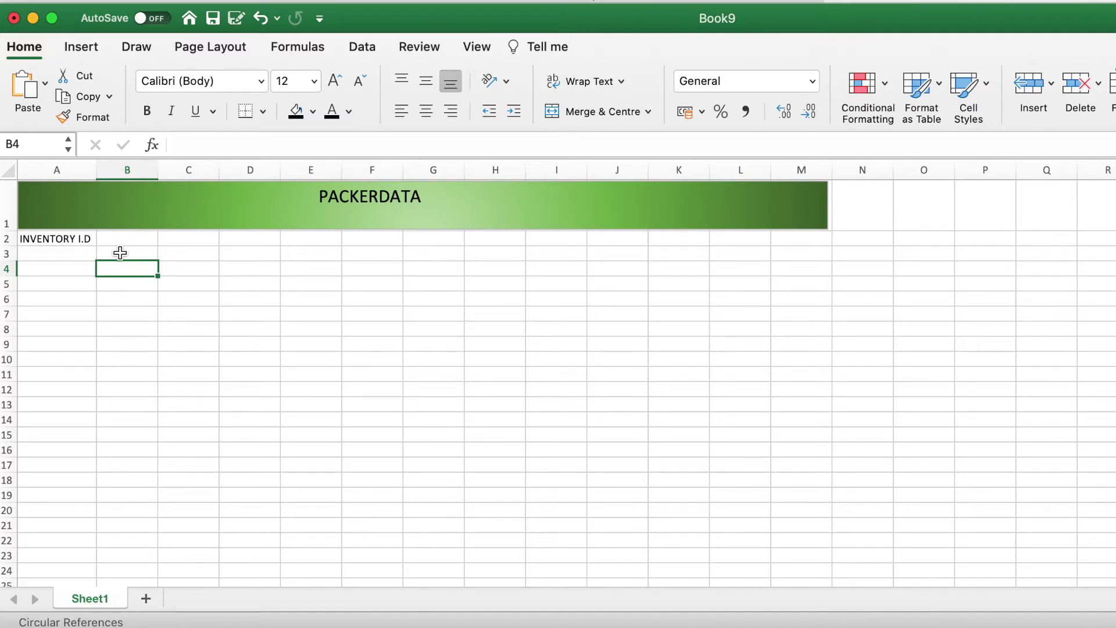
- Enter the headers NAME in cell B2 and VISUAL in cell C2
{"action": "scroll", "coordinate": [119, 253], "scroll_direction": "right", "scroll_amount": 1}
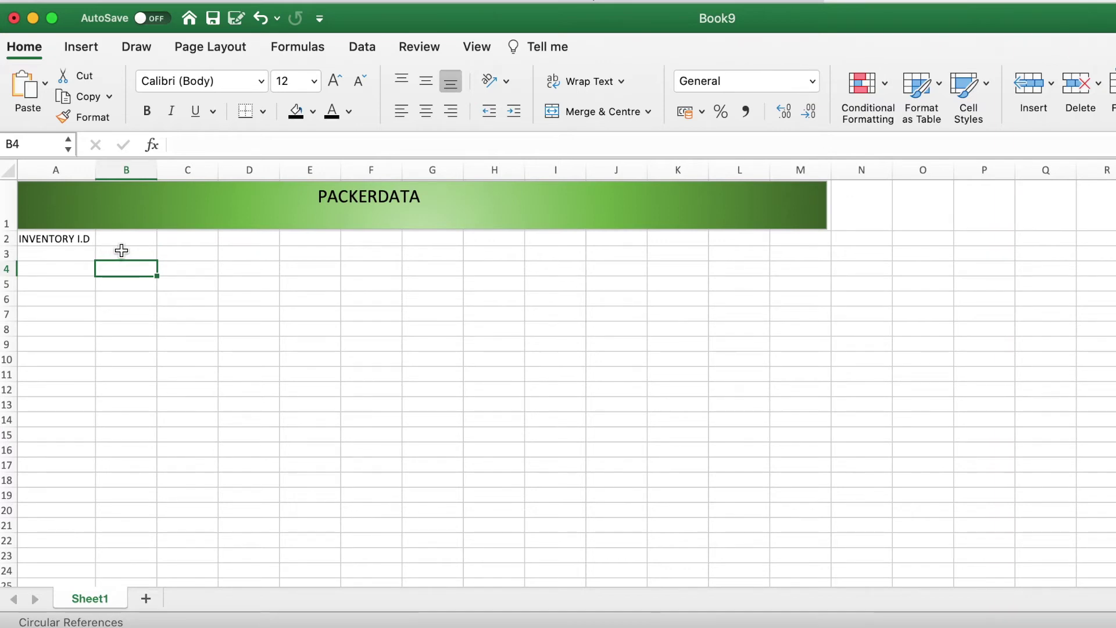
{"action": "left_click", "coordinate": [125, 242]}
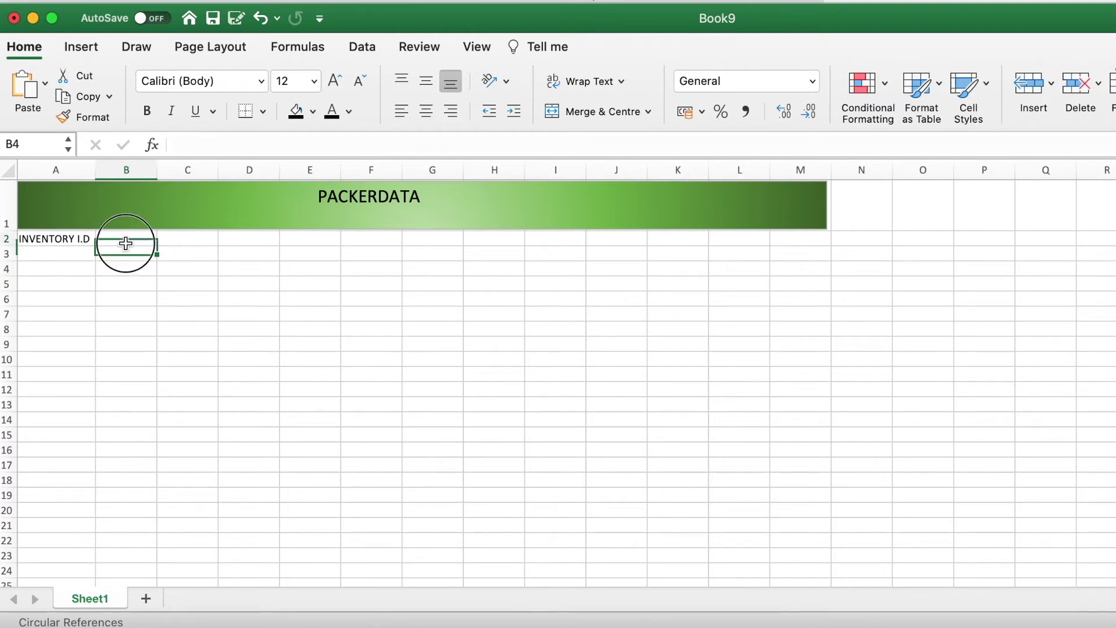
{"action": "type", "text": "NAME"}
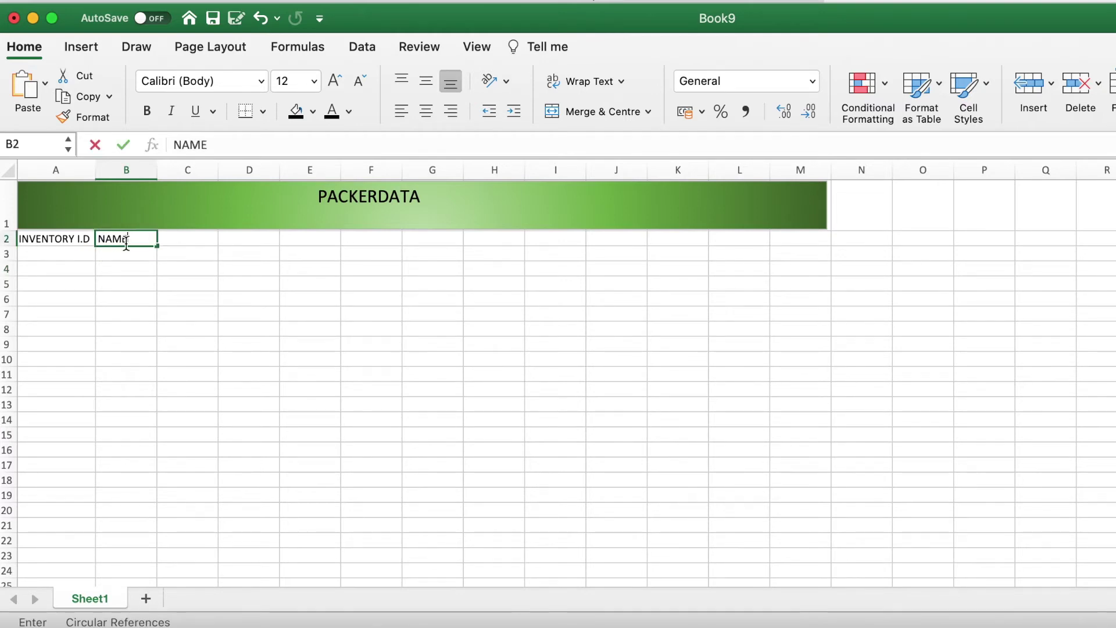
{"action": "left_click", "coordinate": [184, 243]}
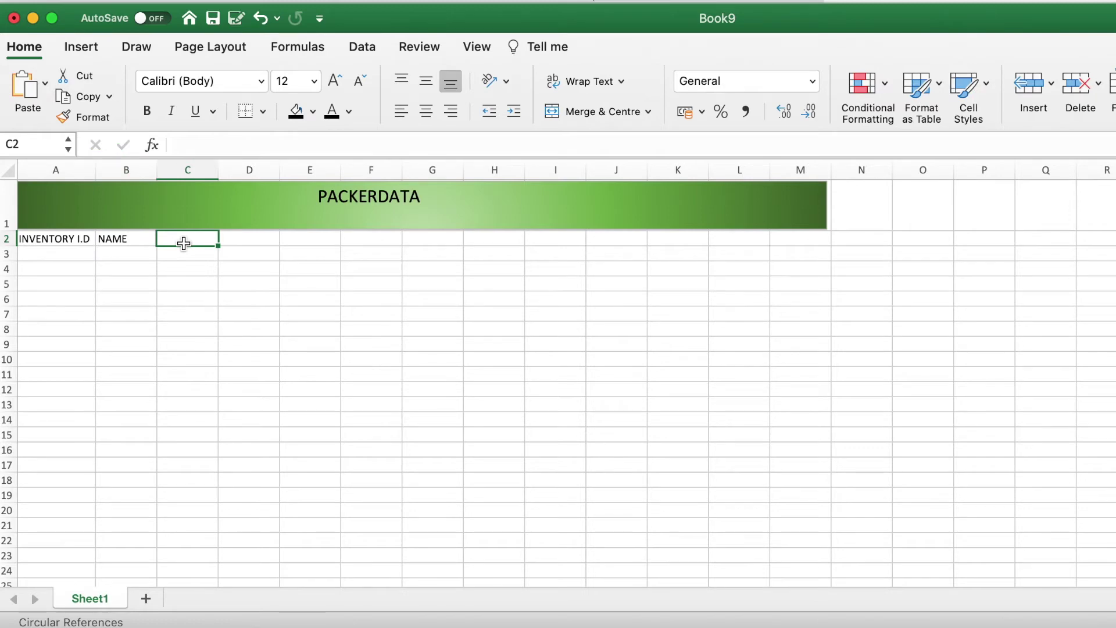
{"action": "type", "text": "VISULA"}
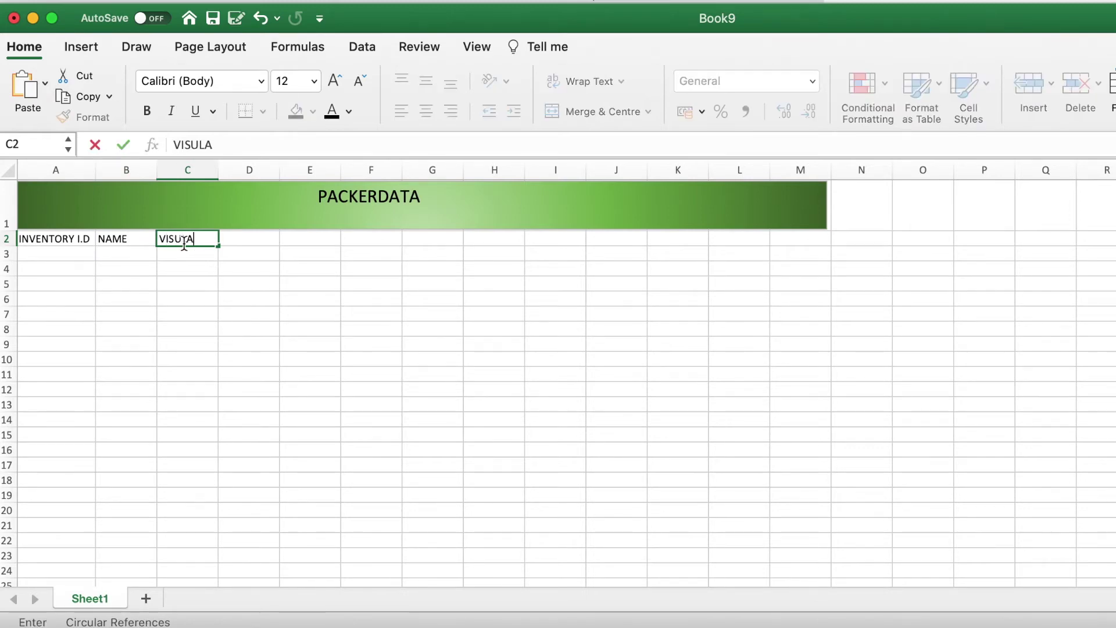
{"action": "key", "text": "BackSpace"}
{"action": "key", "text": "BackSpace"}
{"action": "type", "text": "AL"}
{"action": "left_click", "coordinate": [208, 258]}
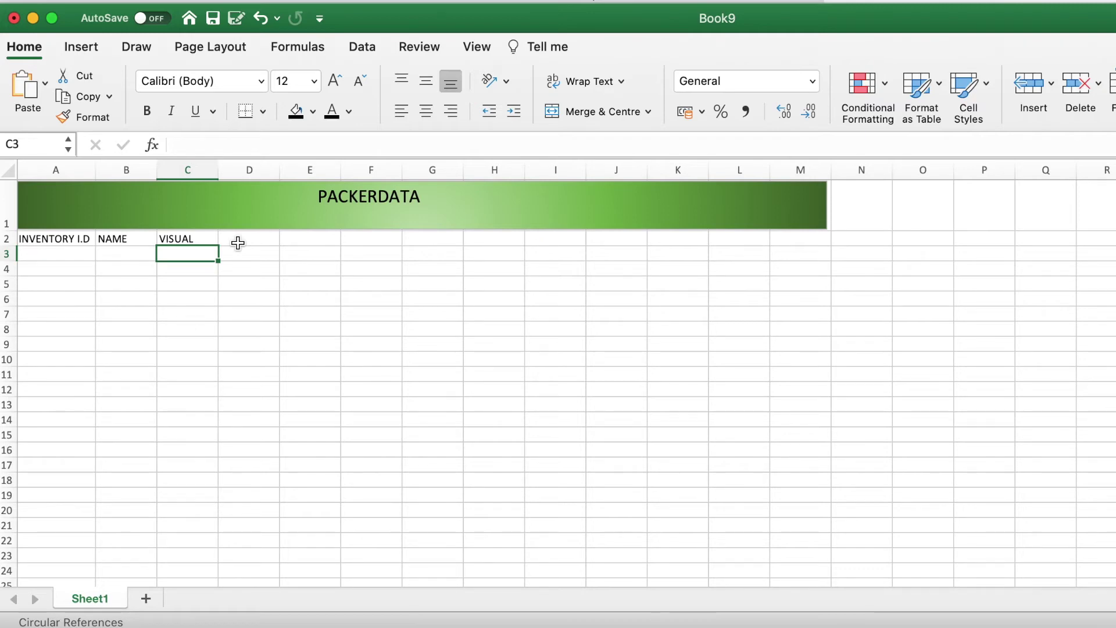
- Enter the header DEPARTMENT in cell D2
{"action": "left_click", "coordinate": [240, 241]}
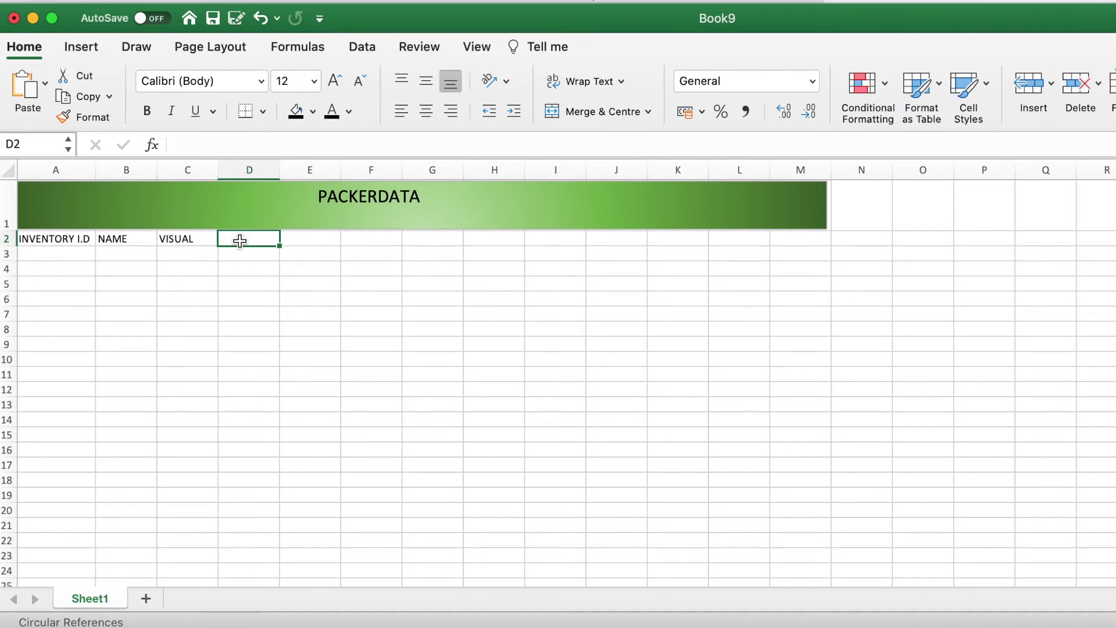
{"action": "type", "text": "DEPAR"}
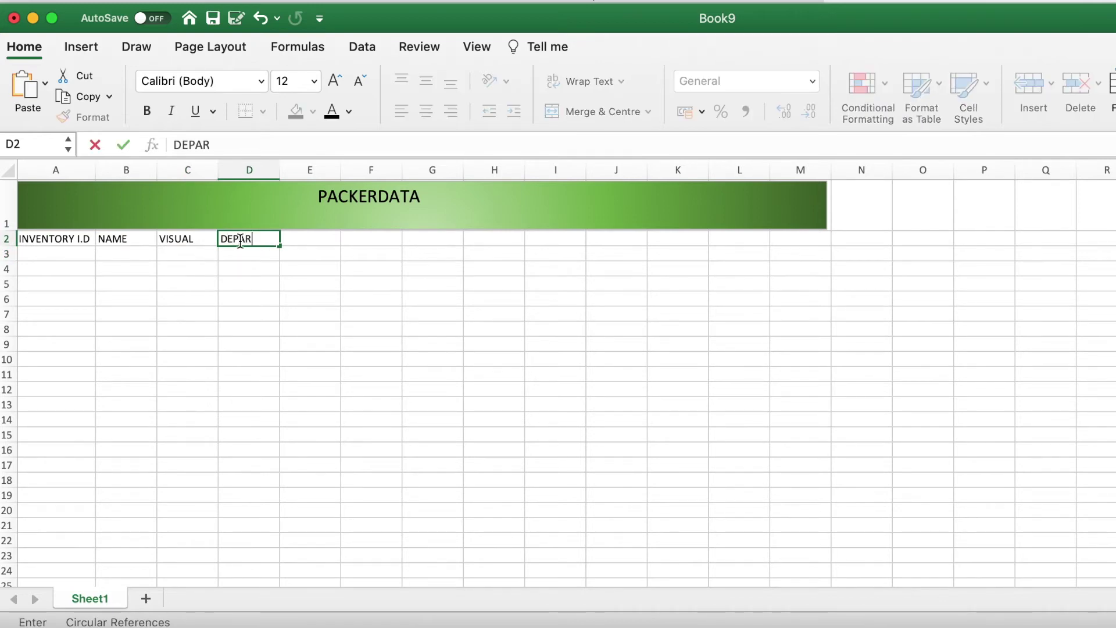
{"action": "type", "text": "TMENT"}
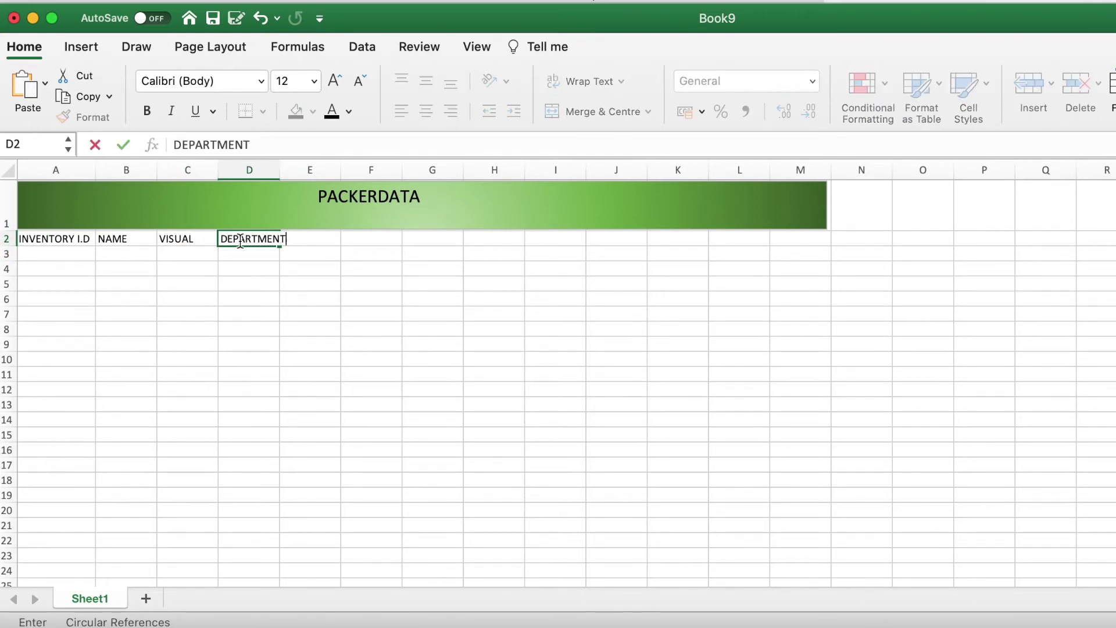
{"action": "left_click", "coordinate": [270, 253]}
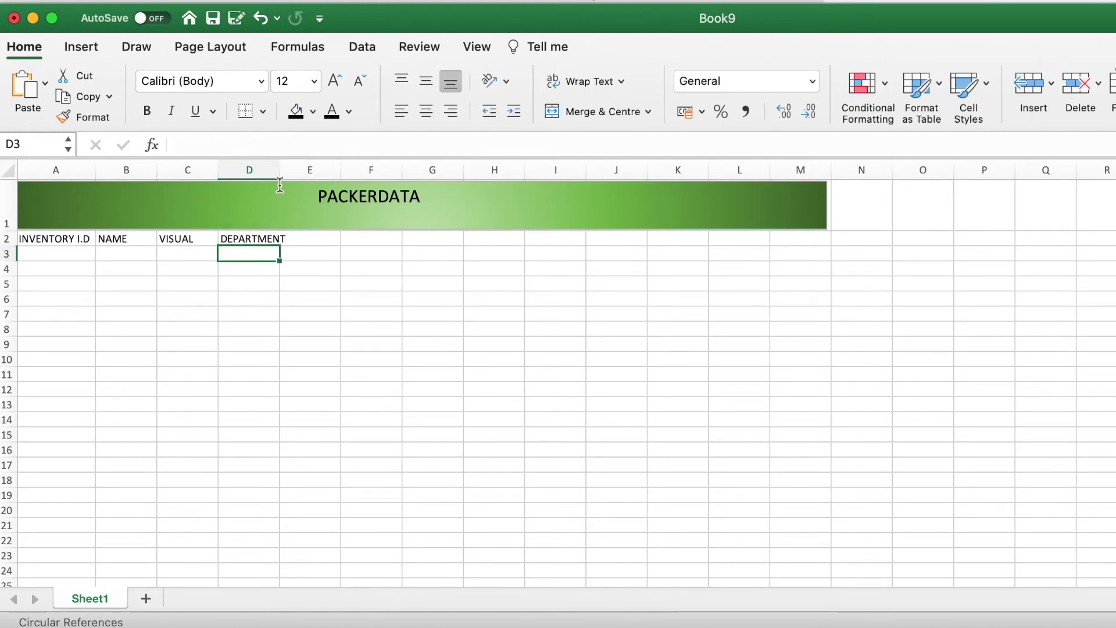
- Widen column D to fit its header, and enter the header DESCRIPTION in cell E2 with column E widened to fit
{"action": "left_click_drag", "start_coordinate": [279, 172], "coordinate": [295, 172]}
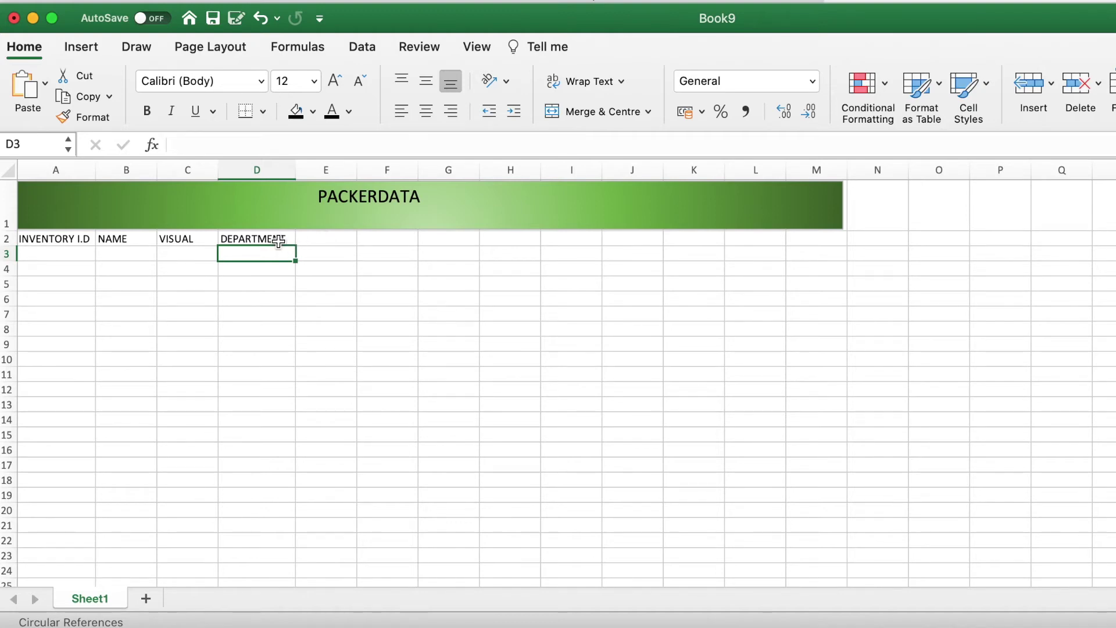
{"action": "left_click", "coordinate": [320, 239]}
{"action": "type", "text": "DE"}
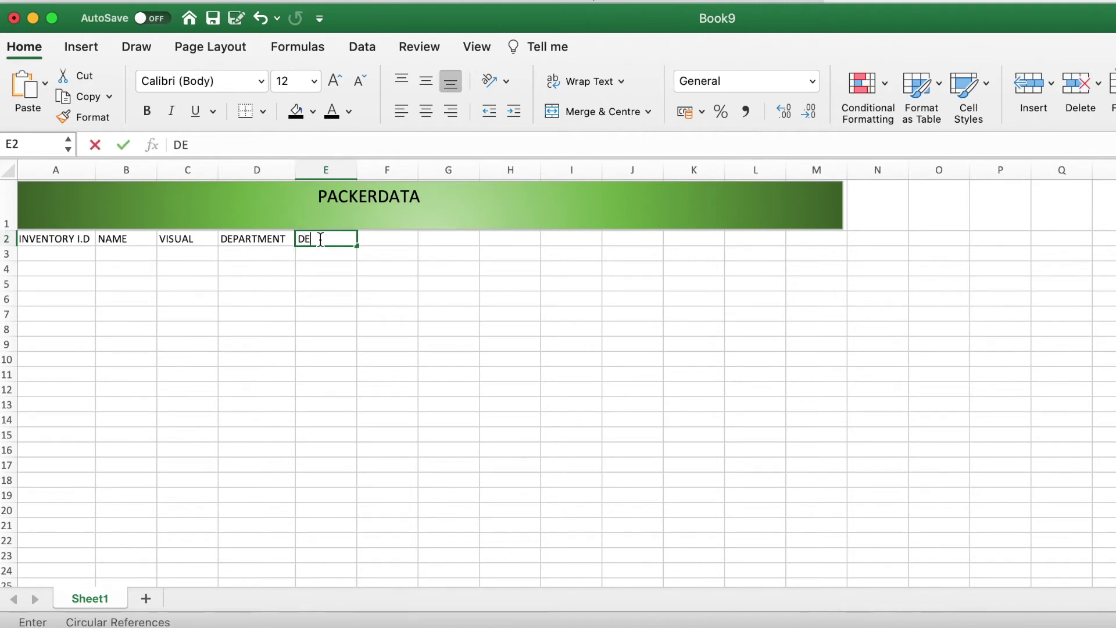
{"action": "type", "text": "SCRIPTION"}
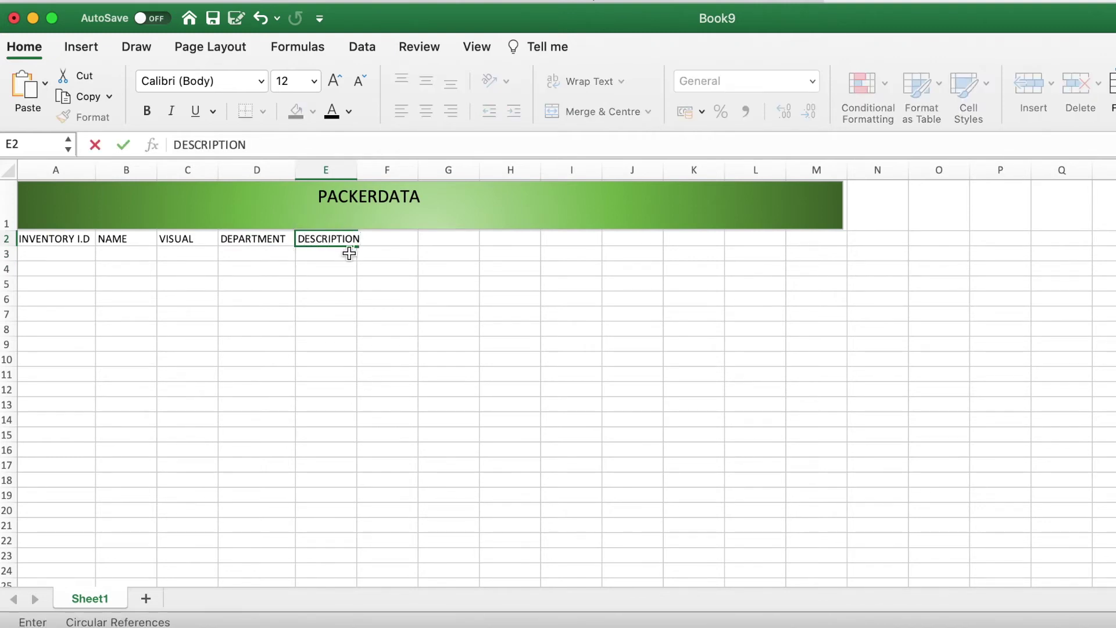
{"action": "key", "text": "Return"}
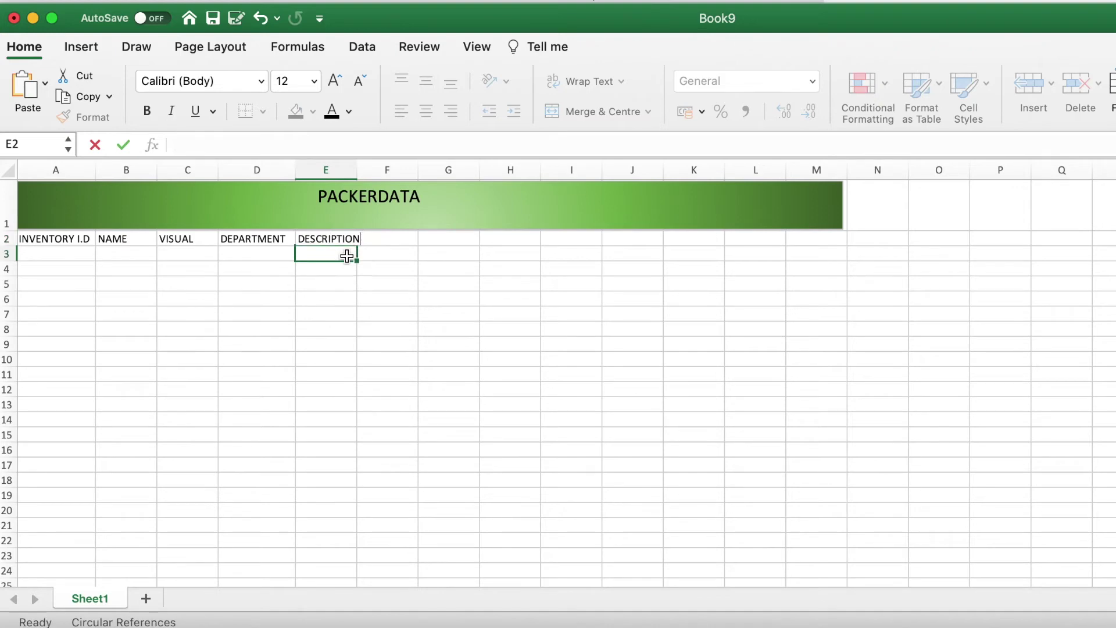
{"action": "left_click", "coordinate": [387, 241]}
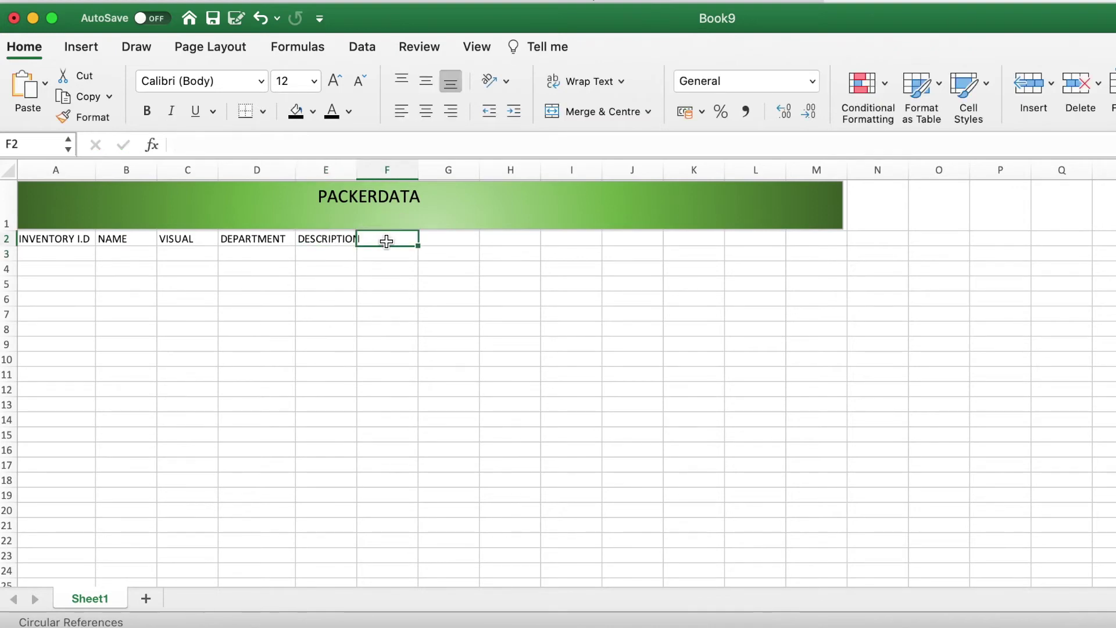
{"action": "left_click_drag", "start_coordinate": [357, 169], "coordinate": [366, 169]}
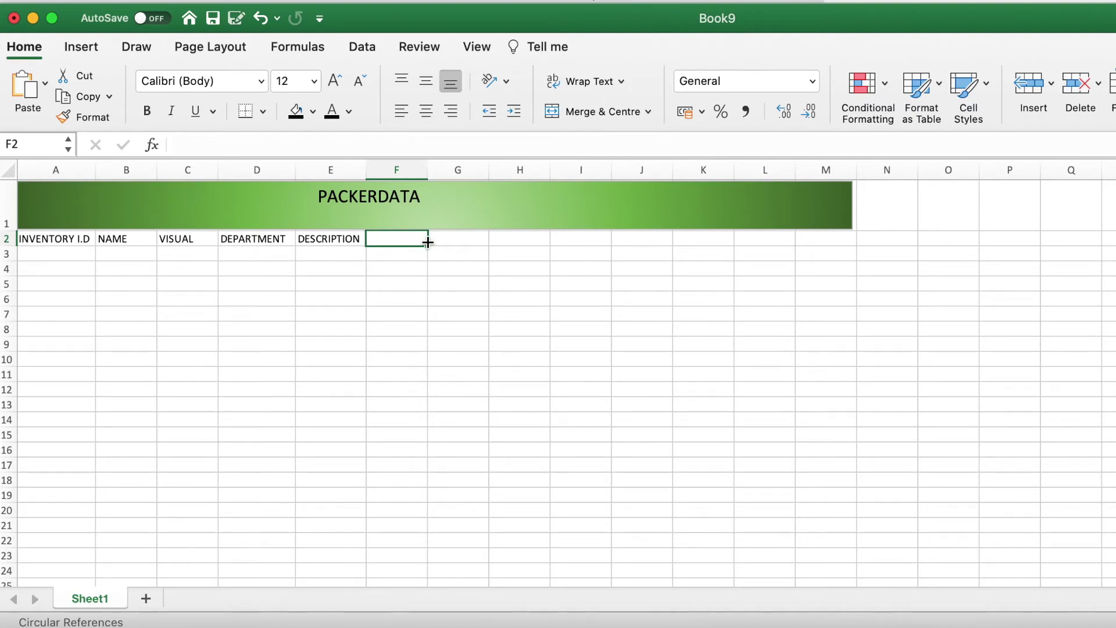
- Enter the headers UNIT PRICE in cell F2 and QUANTITY ORDERED in cell G2, widening column G to fit
{"action": "type", "text": "UN"}
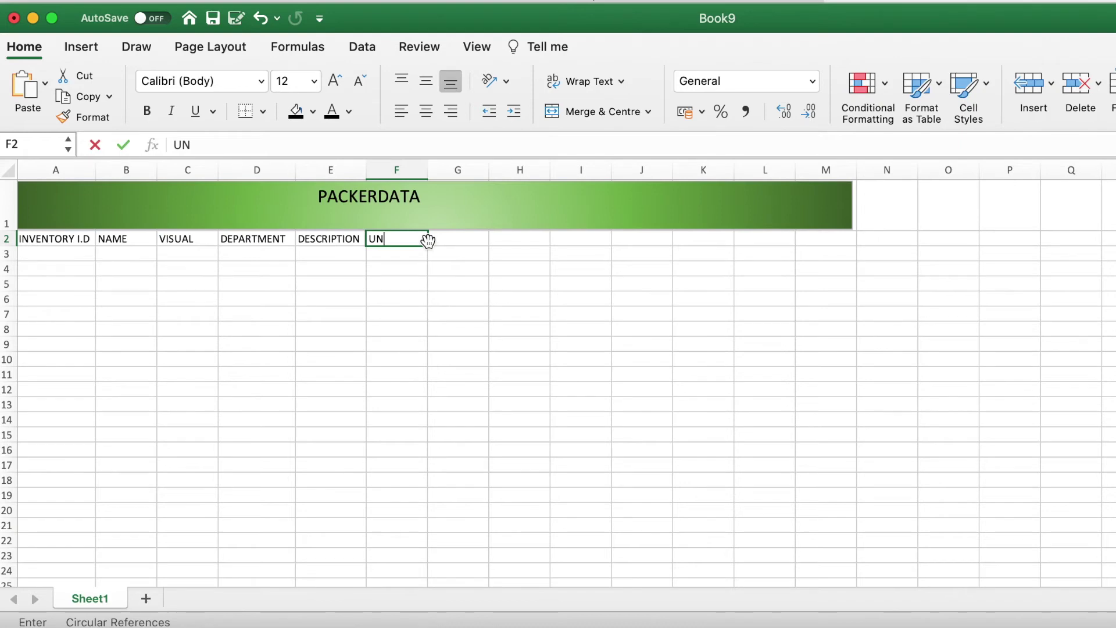
{"action": "type", "text": "IT PRICE"}
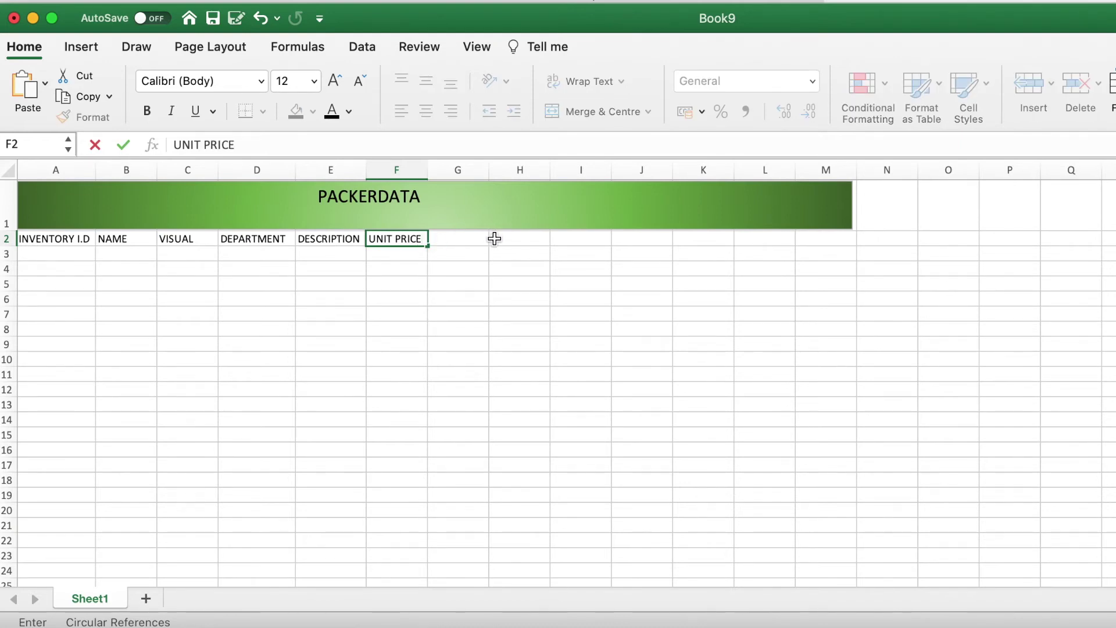
{"action": "left_click", "coordinate": [477, 243]}
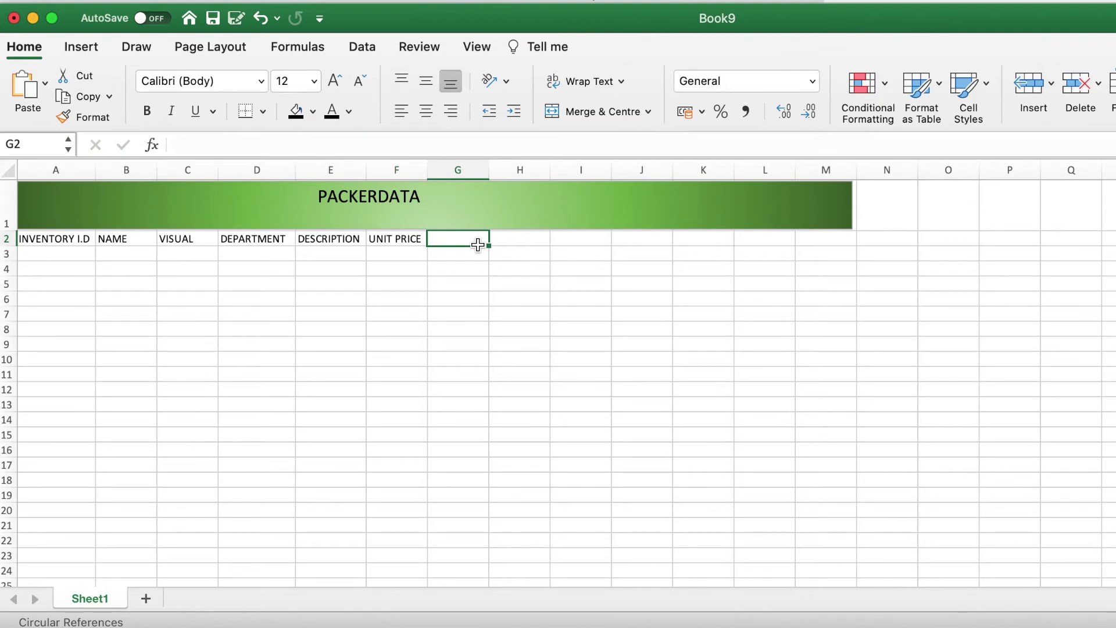
{"action": "type", "text": "QUAN"}
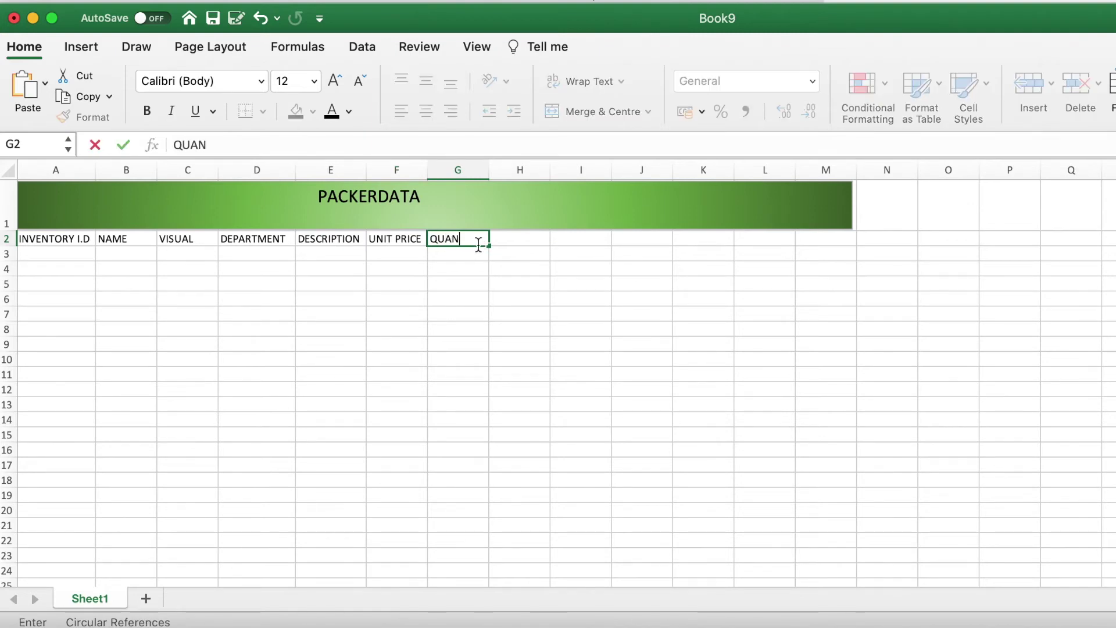
{"action": "type", "text": "TITY ORDERED"}
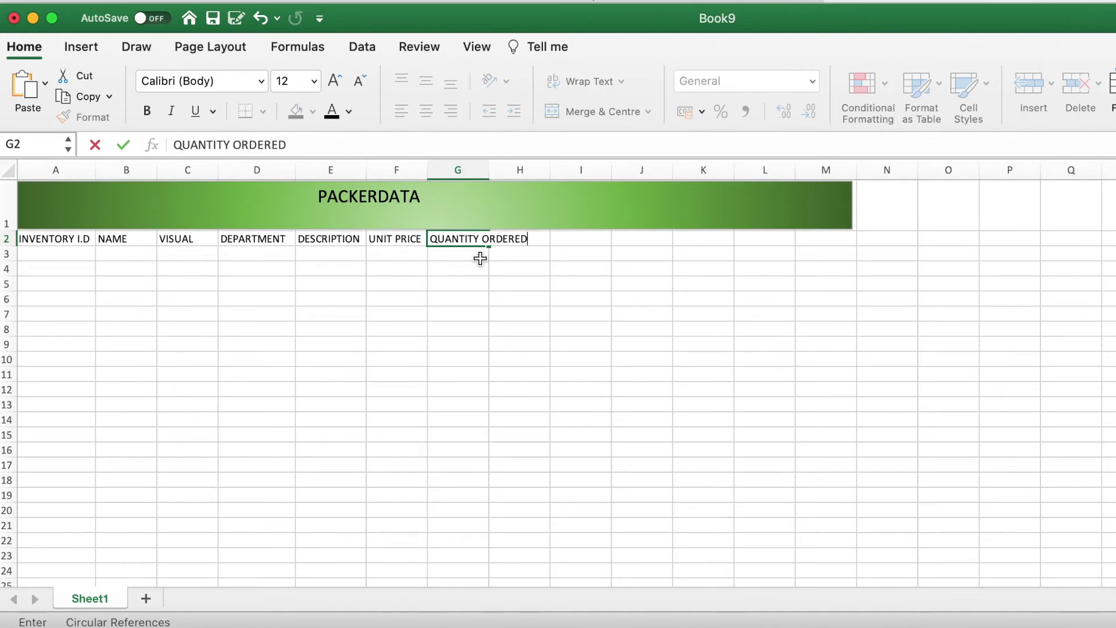
{"action": "left_click", "coordinate": [481, 256]}
{"action": "left_click_drag", "start_coordinate": [489, 168], "coordinate": [537, 177]}
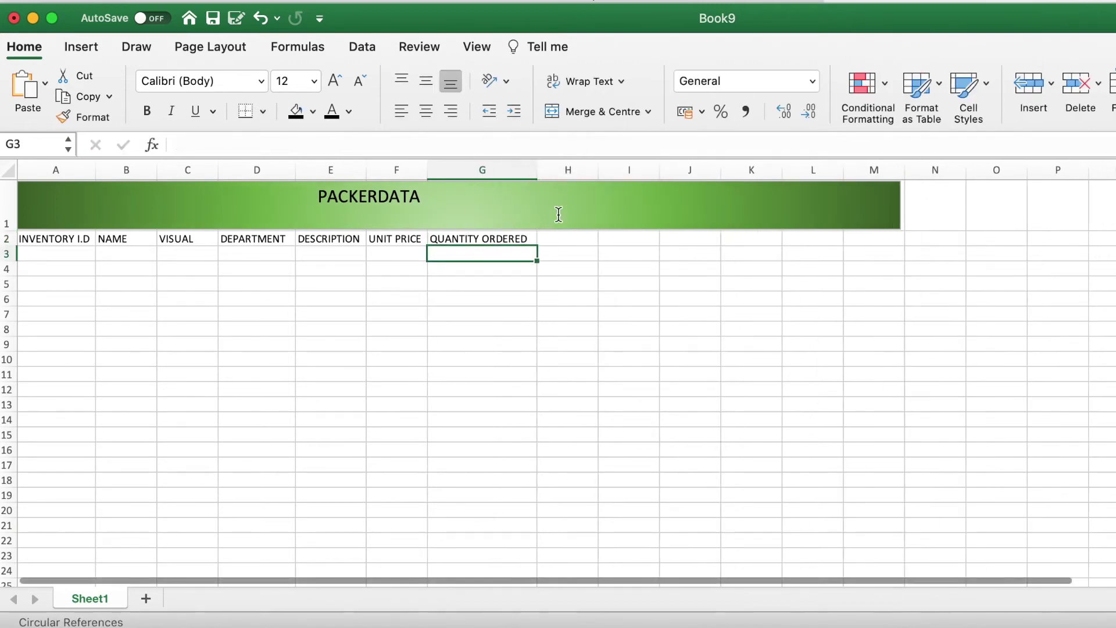
- Enter the header EXPECTED SALES in cell H2 and widen column H to fit it
{"action": "left_click", "coordinate": [577, 241]}
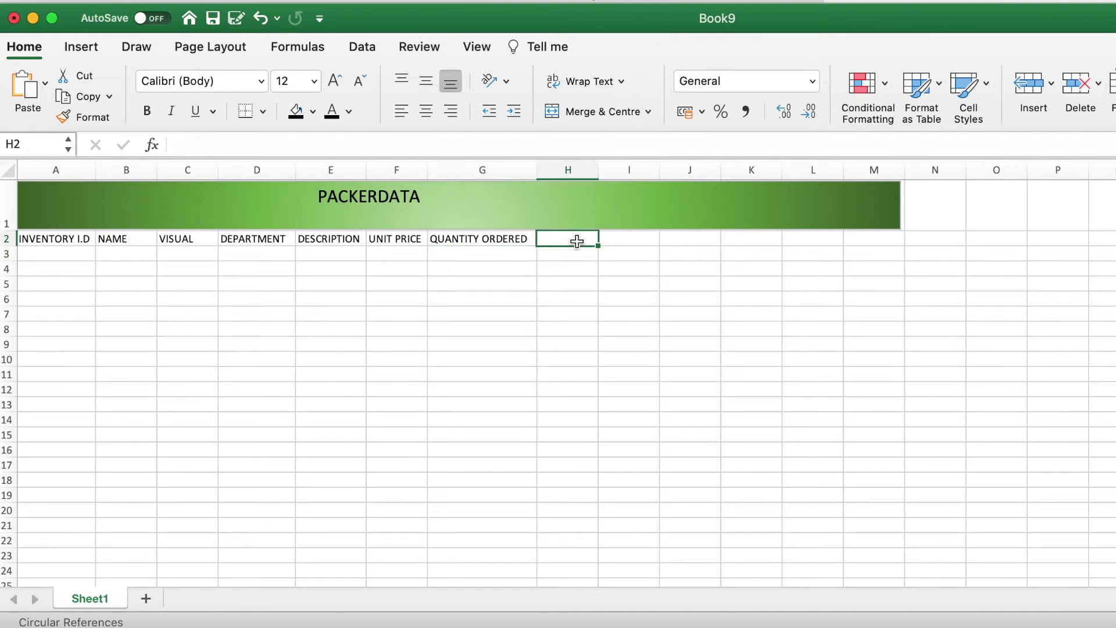
{"action": "type", "text": "EXPECTED "}
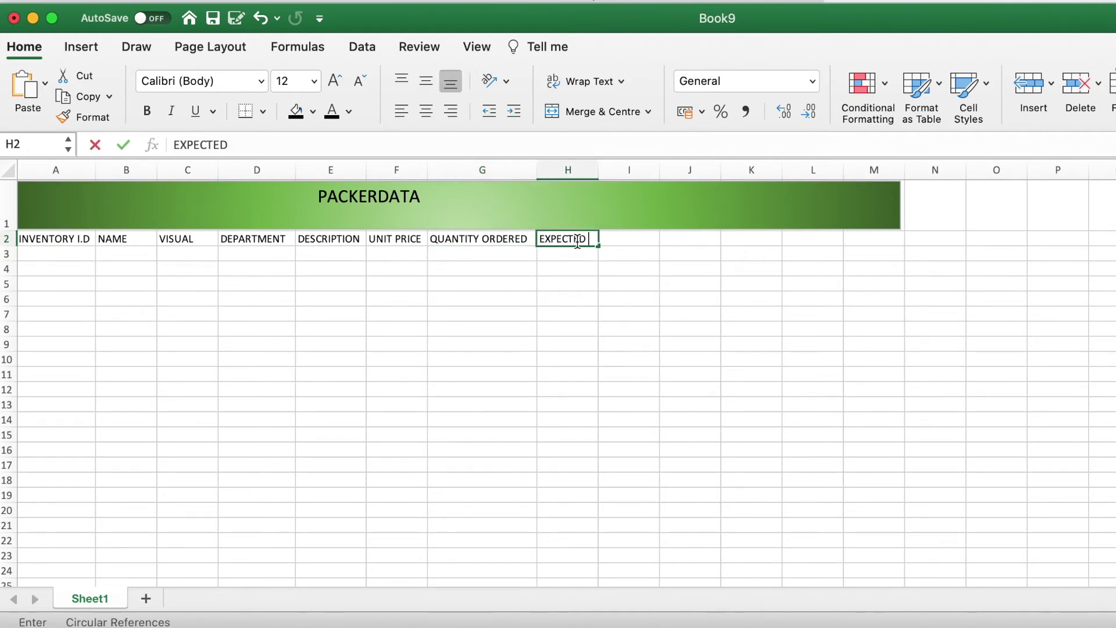
{"action": "type", "text": "SALES"}
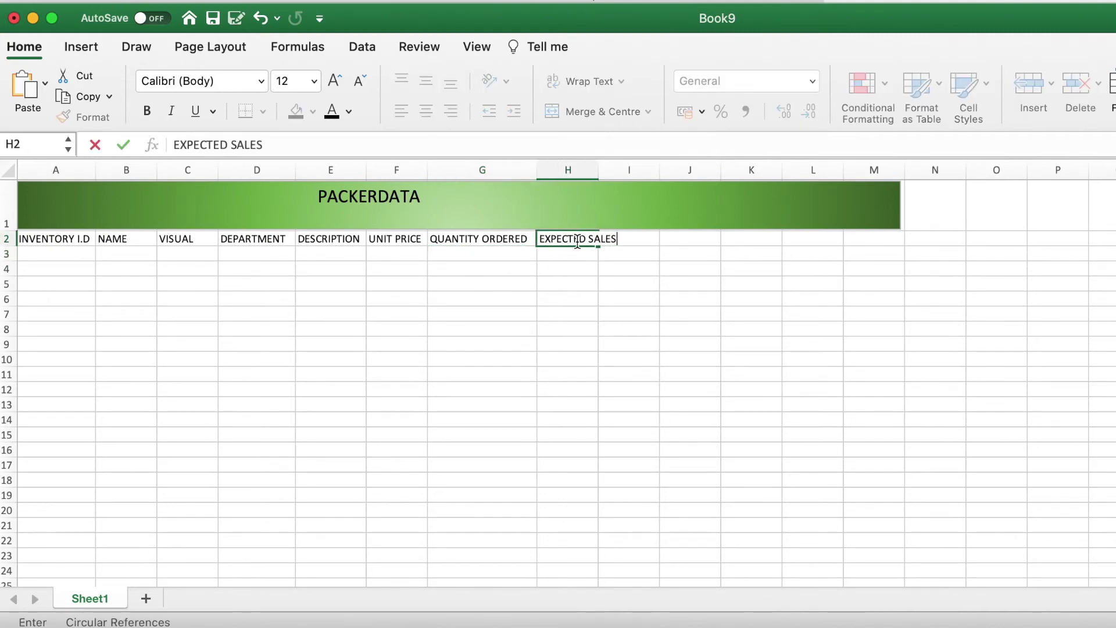
{"action": "left_click", "coordinate": [593, 257]}
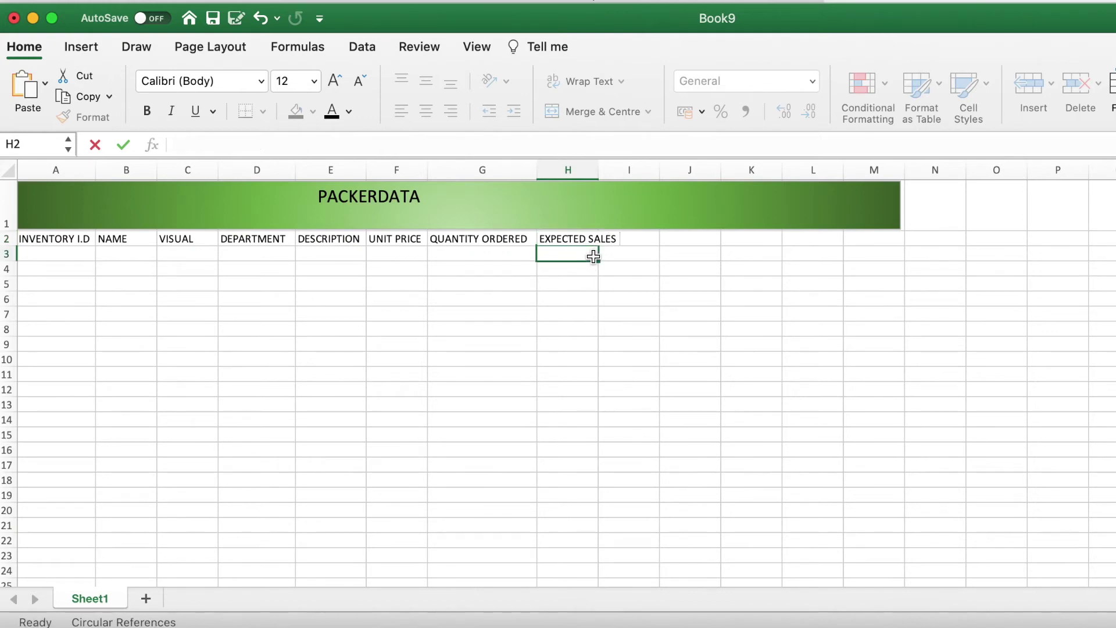
{"action": "left_click_drag", "start_coordinate": [599, 170], "coordinate": [626, 177]}
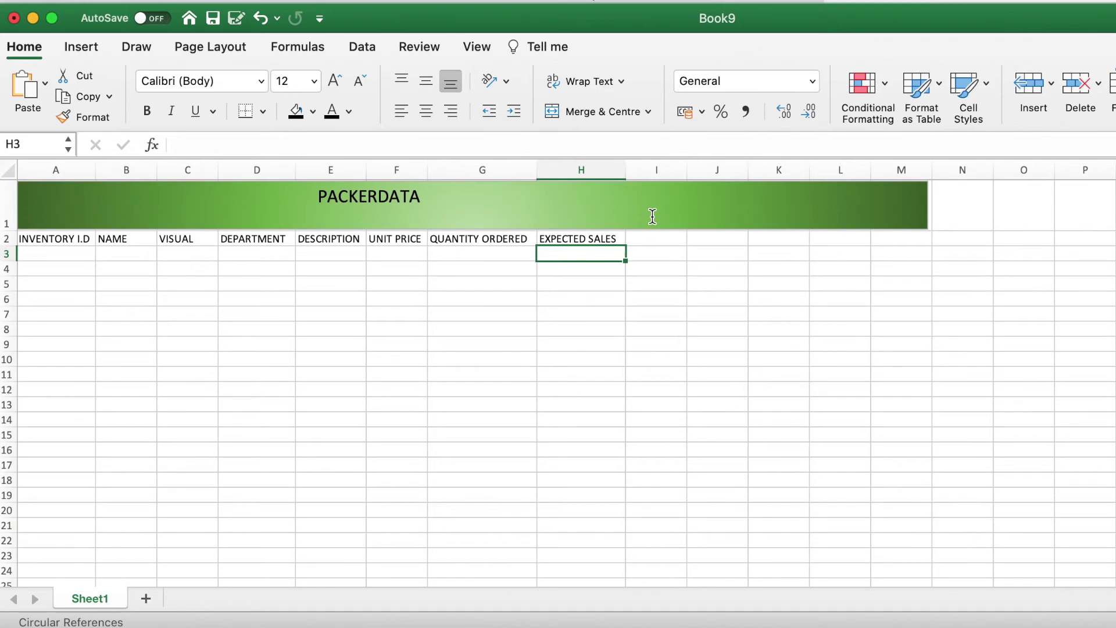
- Enter the header REORDER LEVEL in cell I2 and widen column I to fit it
{"action": "left_click", "coordinate": [653, 241]}
{"action": "type", "text": "R"}
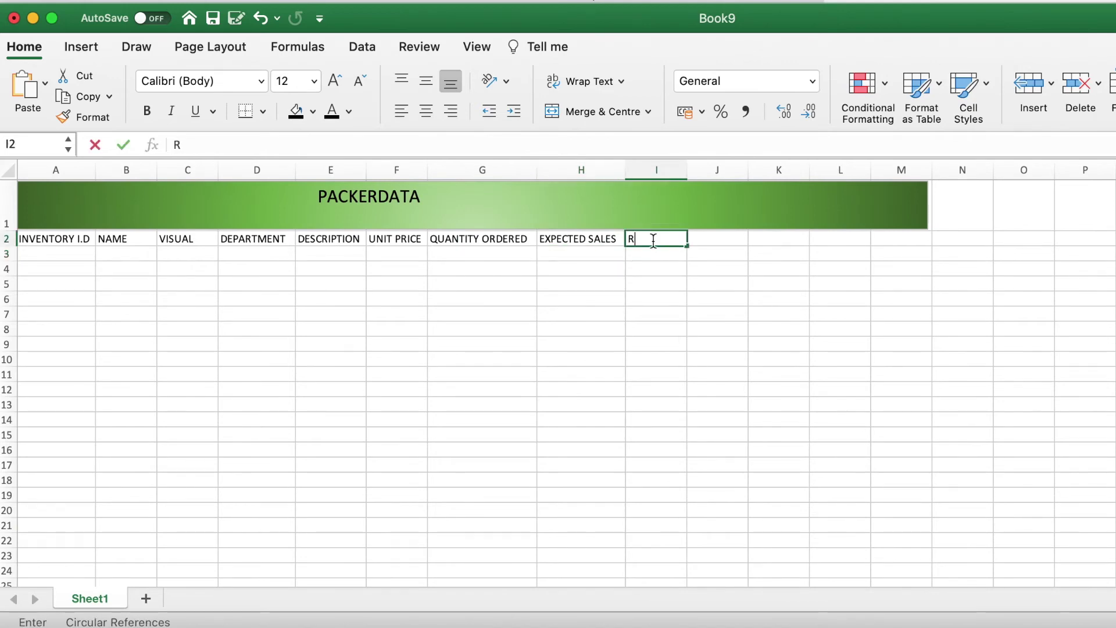
{"action": "type", "text": "EORDER"}
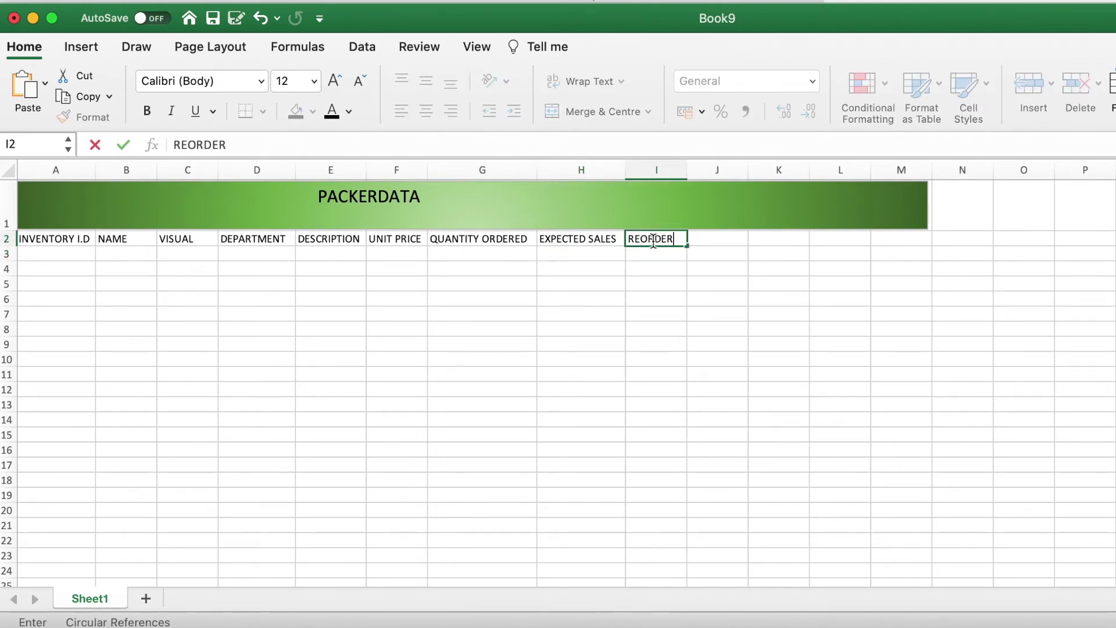
{"action": "type", "text": " LEVEL"}
{"action": "left_click", "coordinate": [678, 259]}
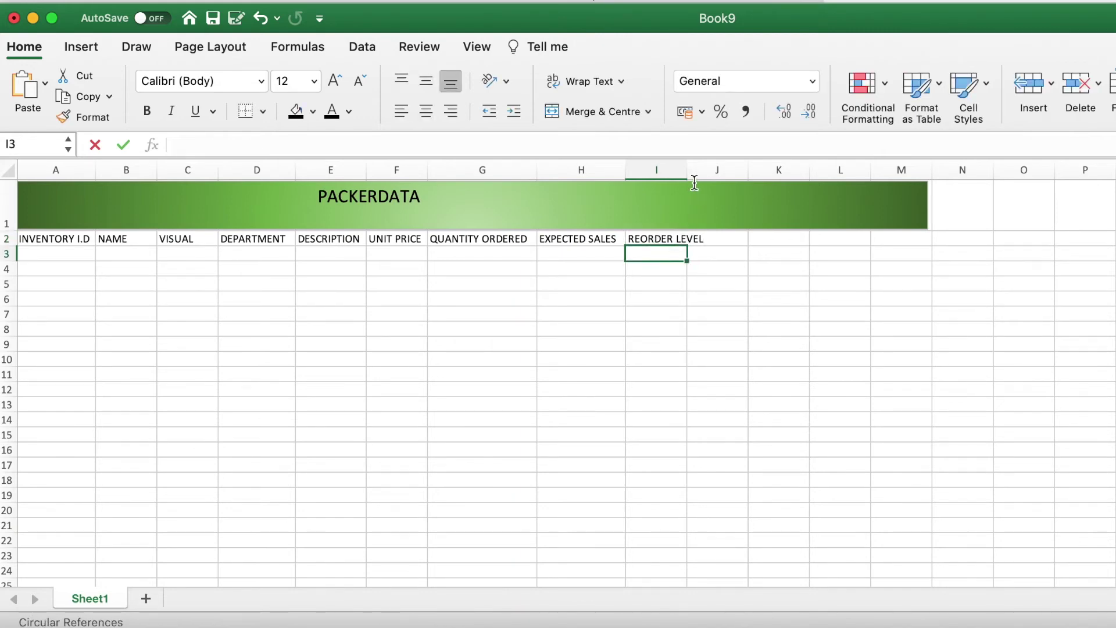
{"action": "left_click_drag", "start_coordinate": [687, 172], "coordinate": [716, 178]}
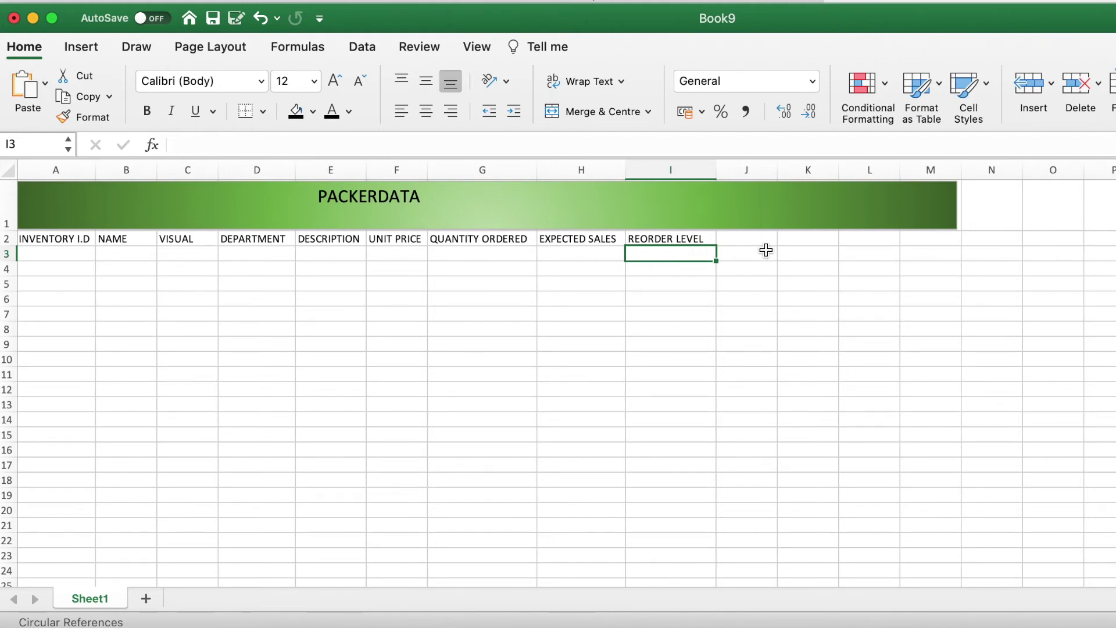
- Enter the header REORDER TIME IN DAYS in cell J2 and widen column J to fit it
{"action": "left_click", "coordinate": [765, 250]}
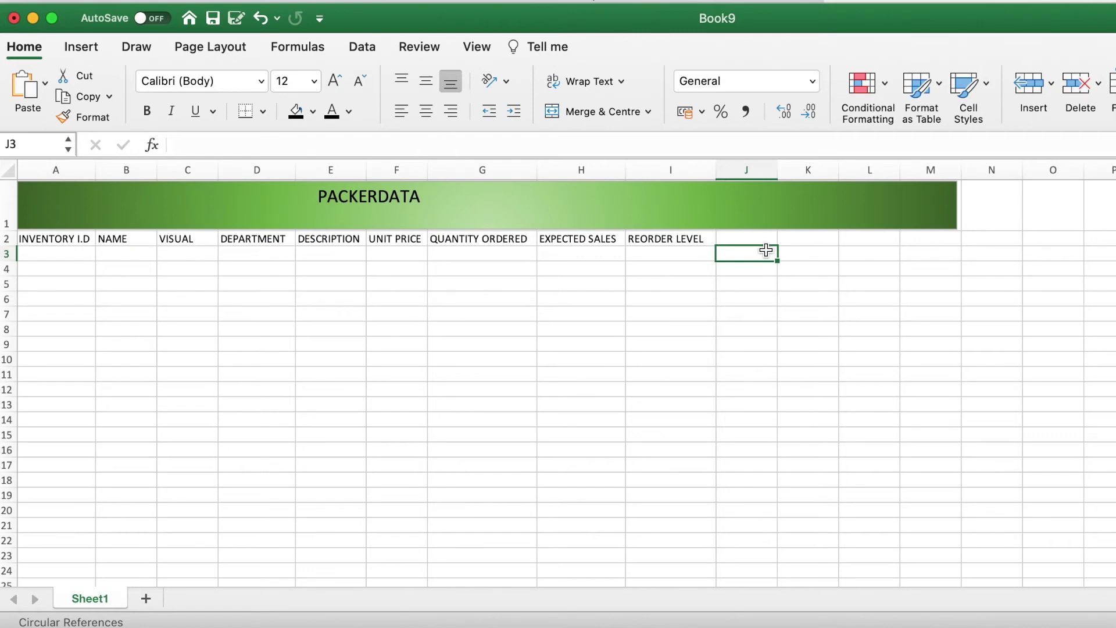
{"action": "left_click", "coordinate": [757, 238]}
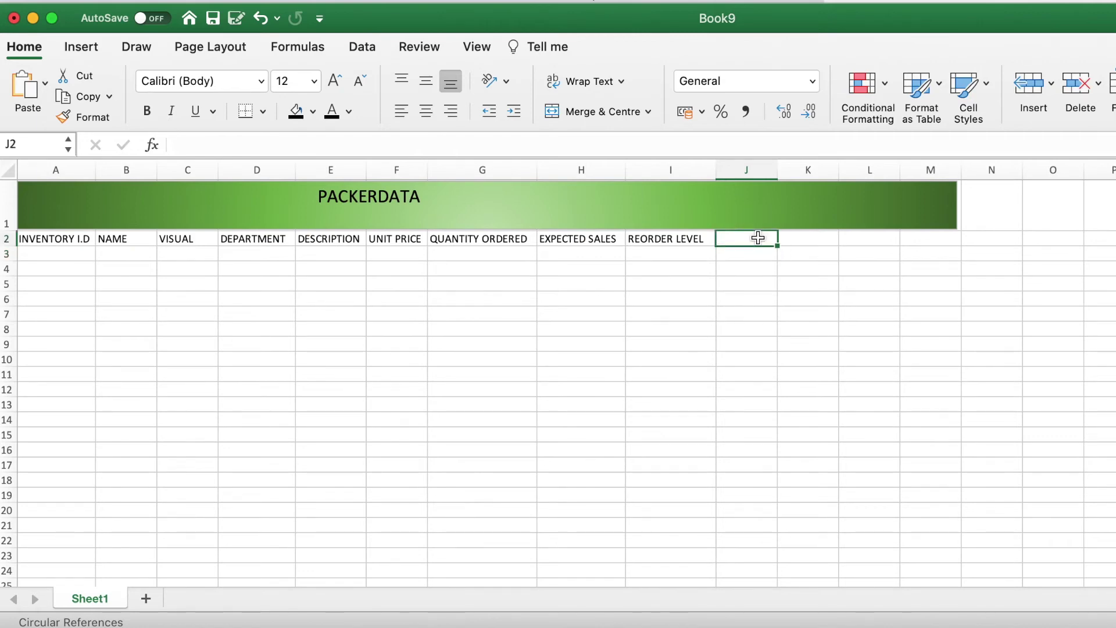
{"action": "type", "text": "REOR"}
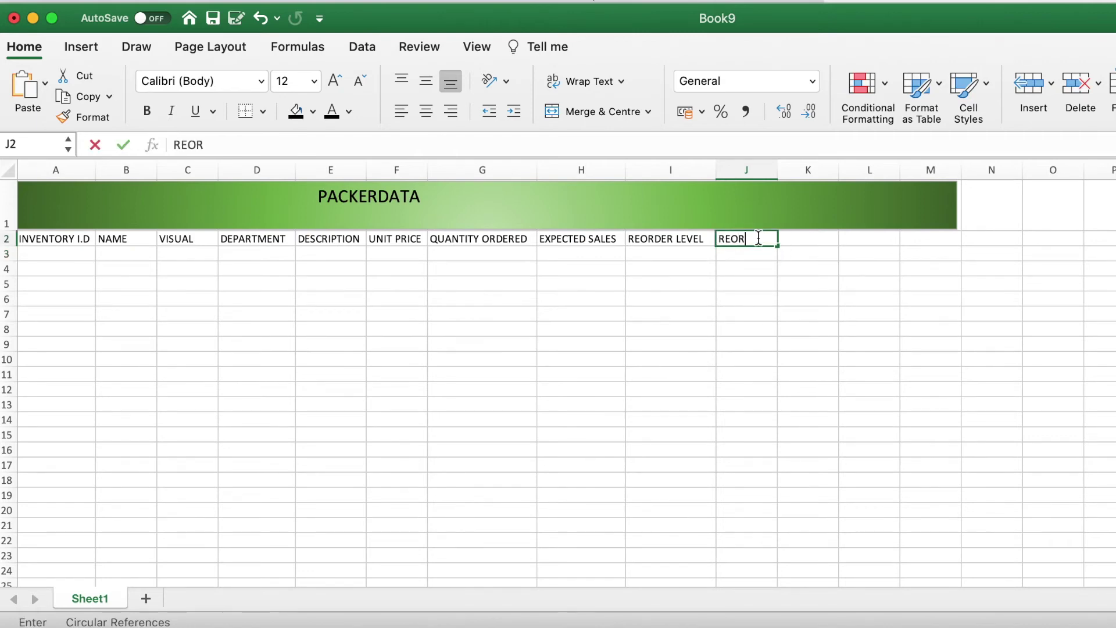
{"action": "type", "text": "DER TIME IN DAYS"}
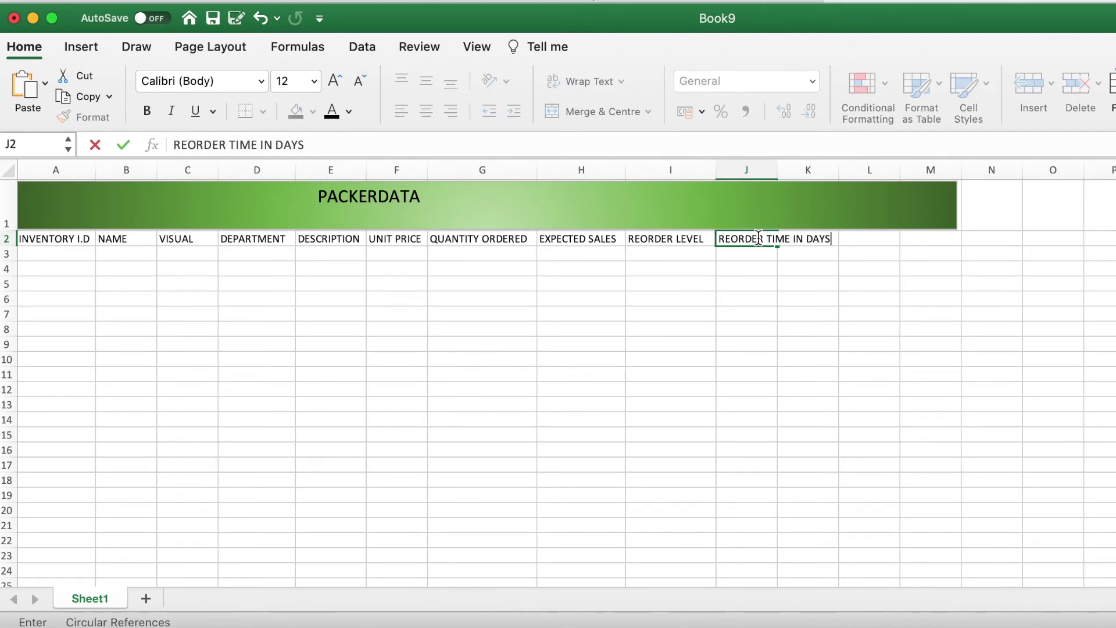
{"action": "left_click", "coordinate": [764, 260]}
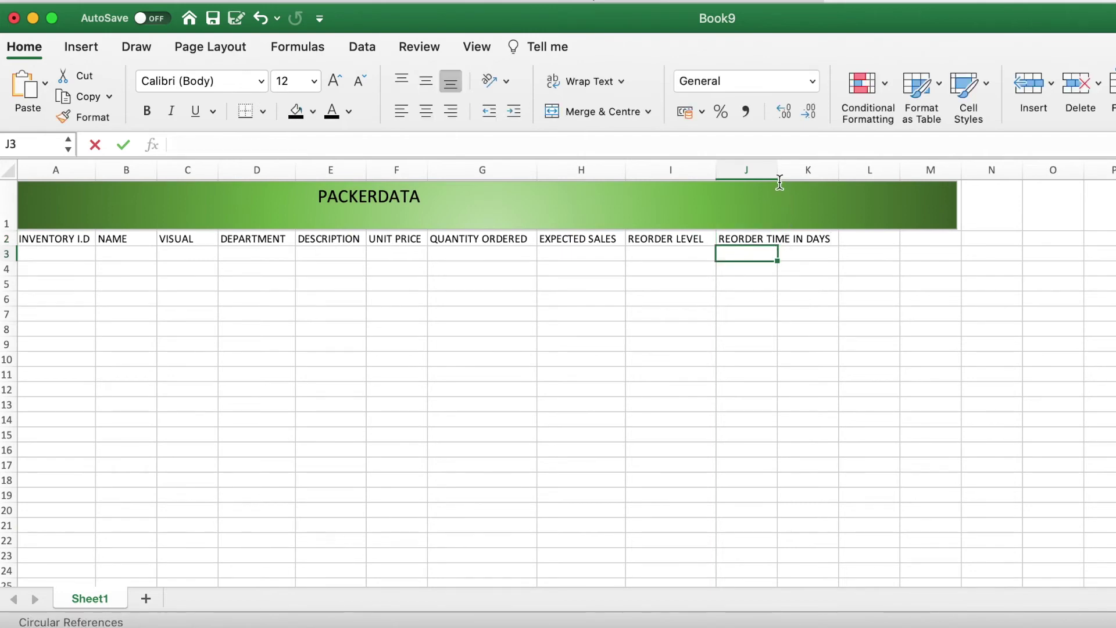
{"action": "left_click_drag", "start_coordinate": [778, 170], "coordinate": [834, 170]}
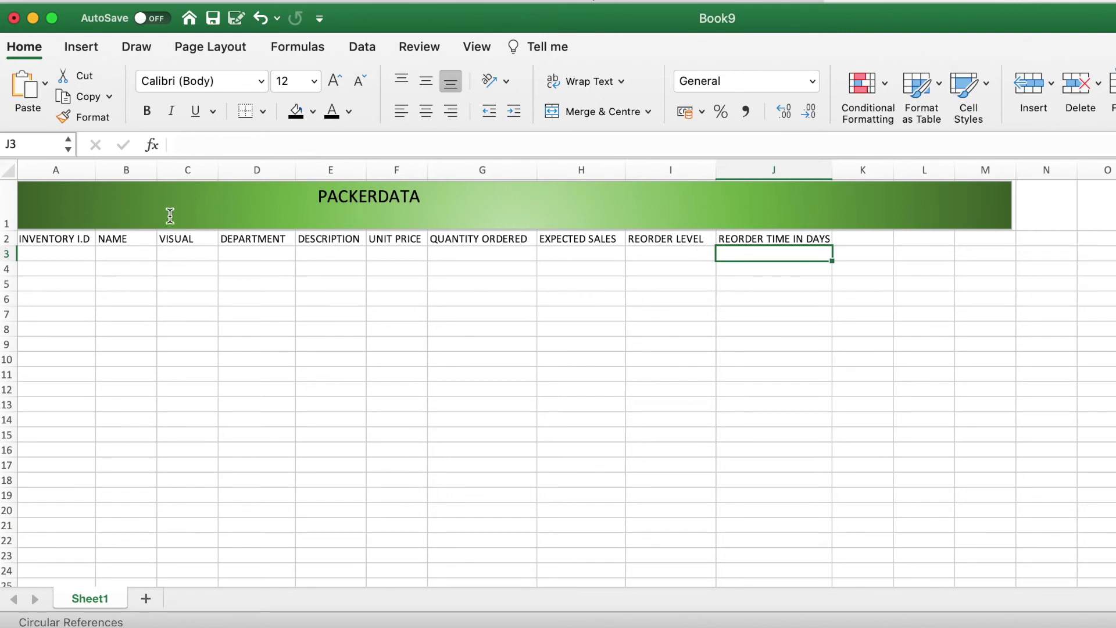
- Enter the first inventory I.D, 00765, in cell A3
{"action": "left_click", "coordinate": [56, 253]}
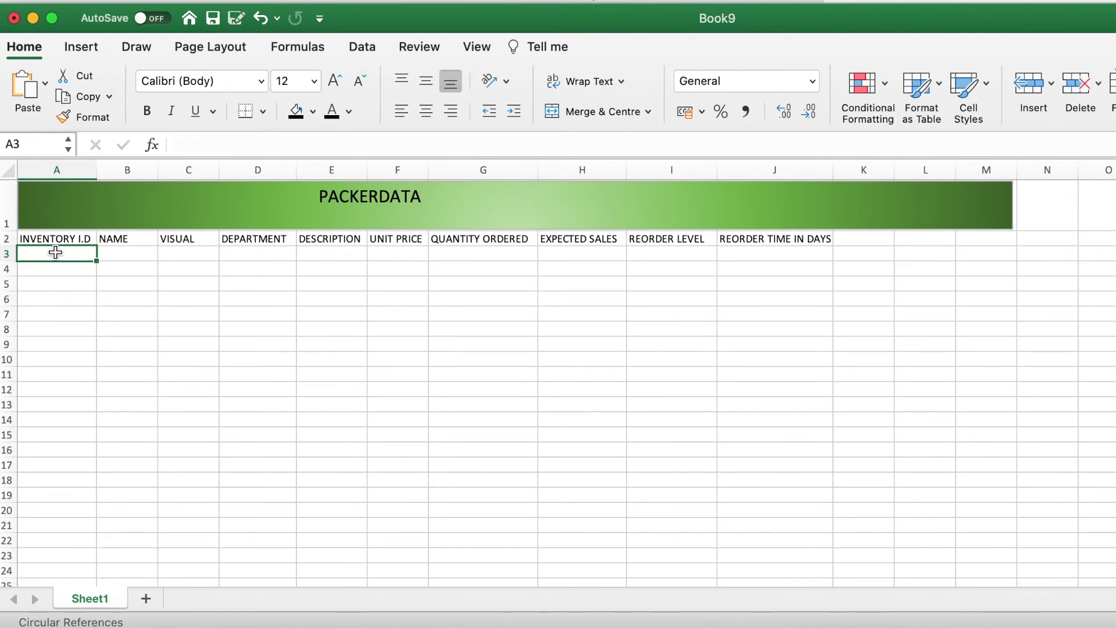
{"action": "type", "text": "00765"}
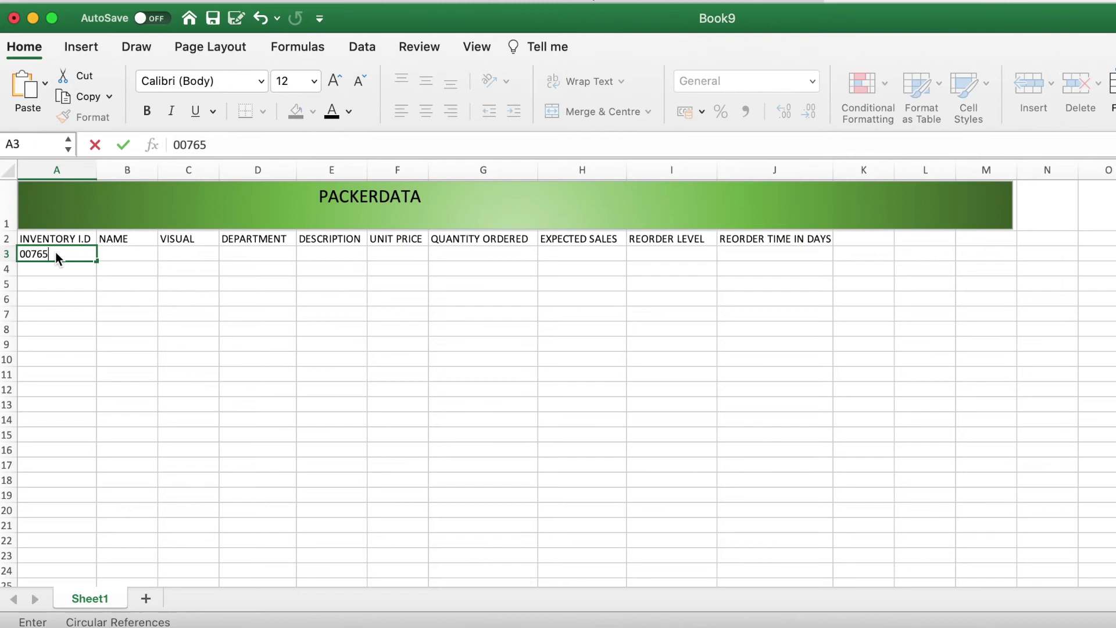
{"action": "key", "text": "Tab"}
- Apply the custom number format 00000 to the inventory I.D in cell A3
{"action": "left_click", "coordinate": [60, 253]}
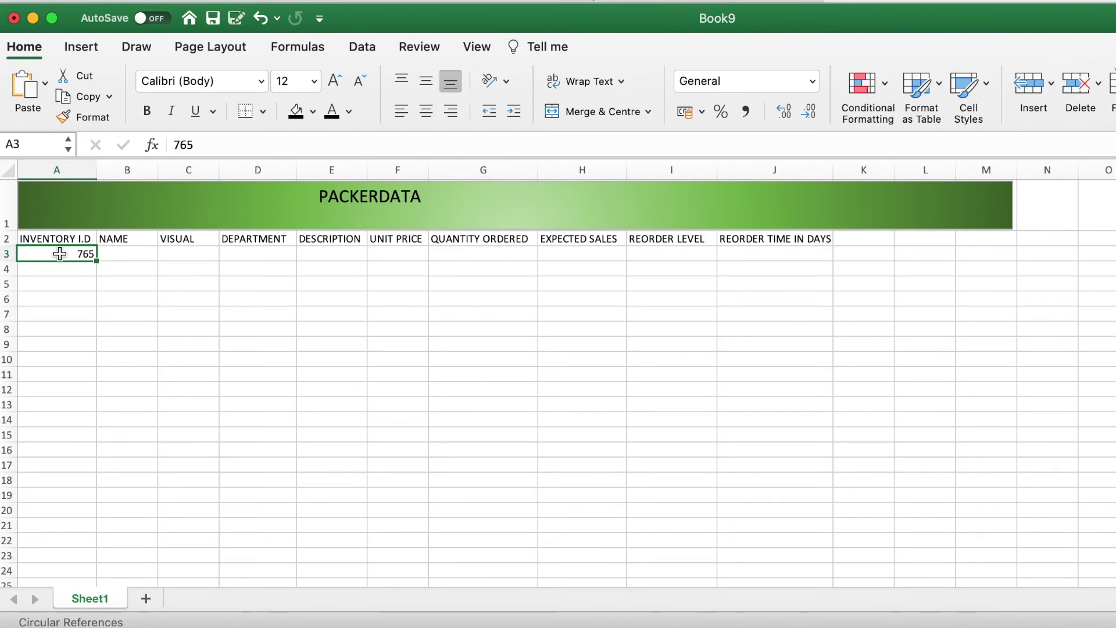
{"action": "right_click", "coordinate": [60, 254]}
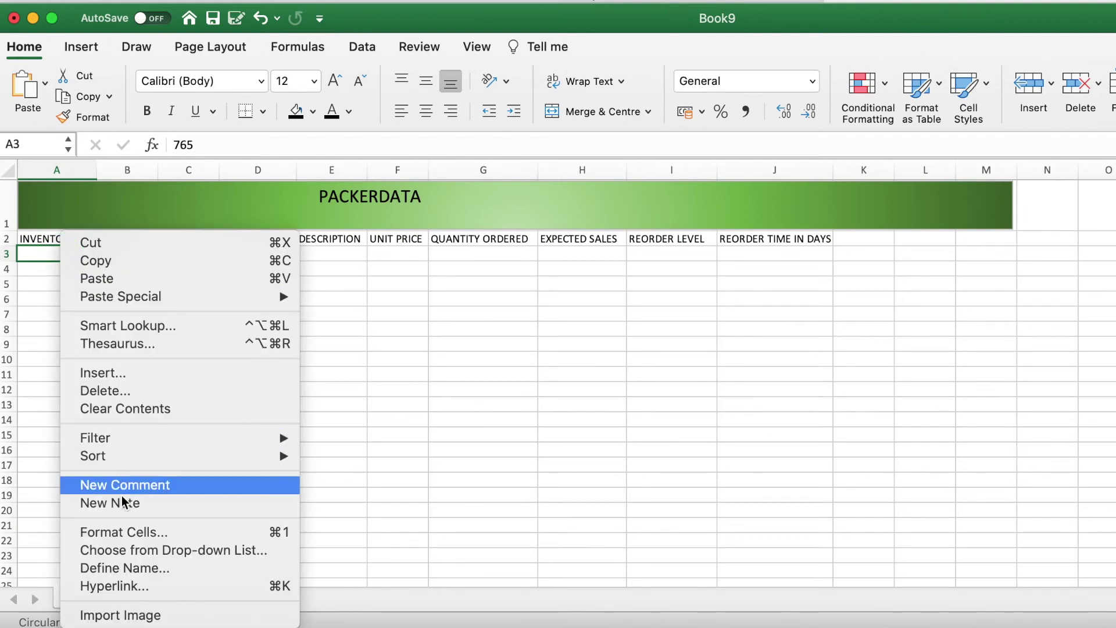
{"action": "left_click", "coordinate": [129, 531]}
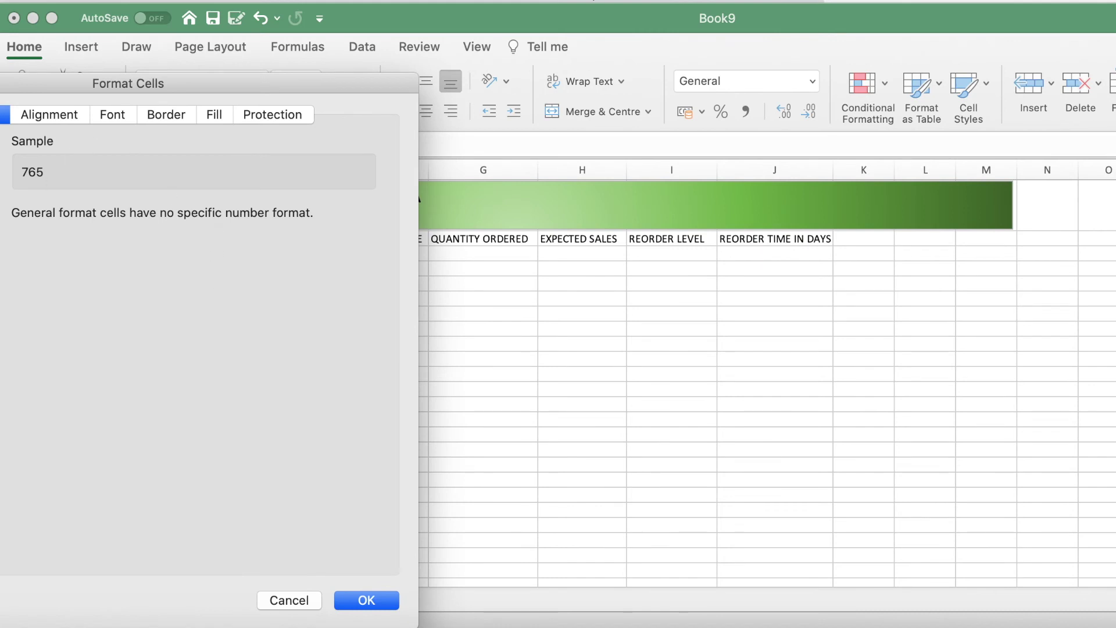
{"action": "left_click", "coordinate": [0, 356]}
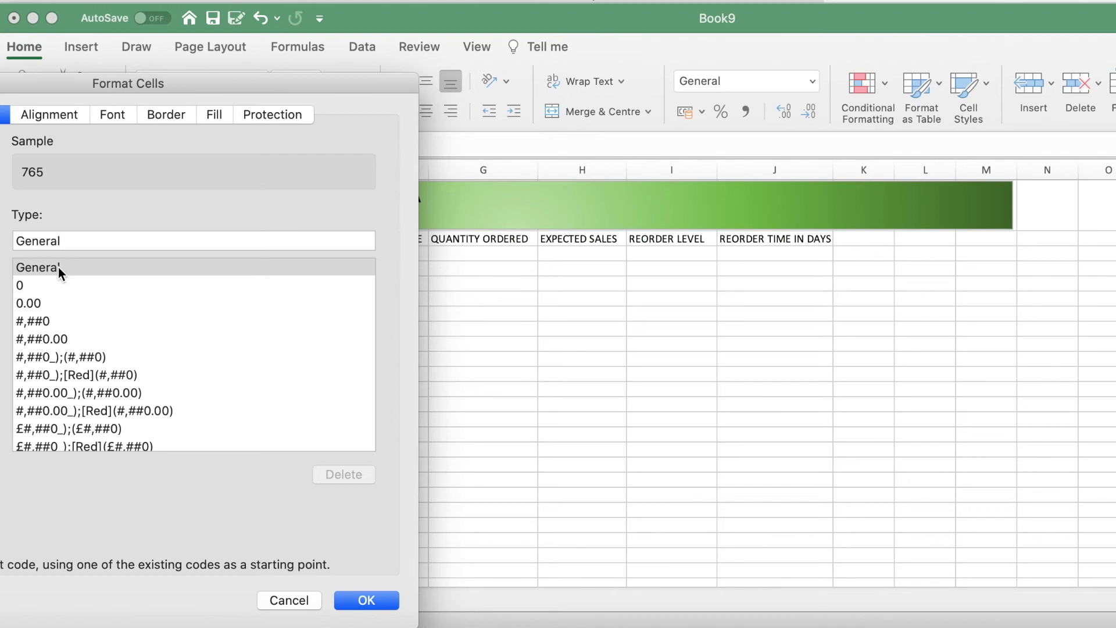
{"action": "left_click", "coordinate": [50, 284]}
{"action": "left_click", "coordinate": [80, 242]}
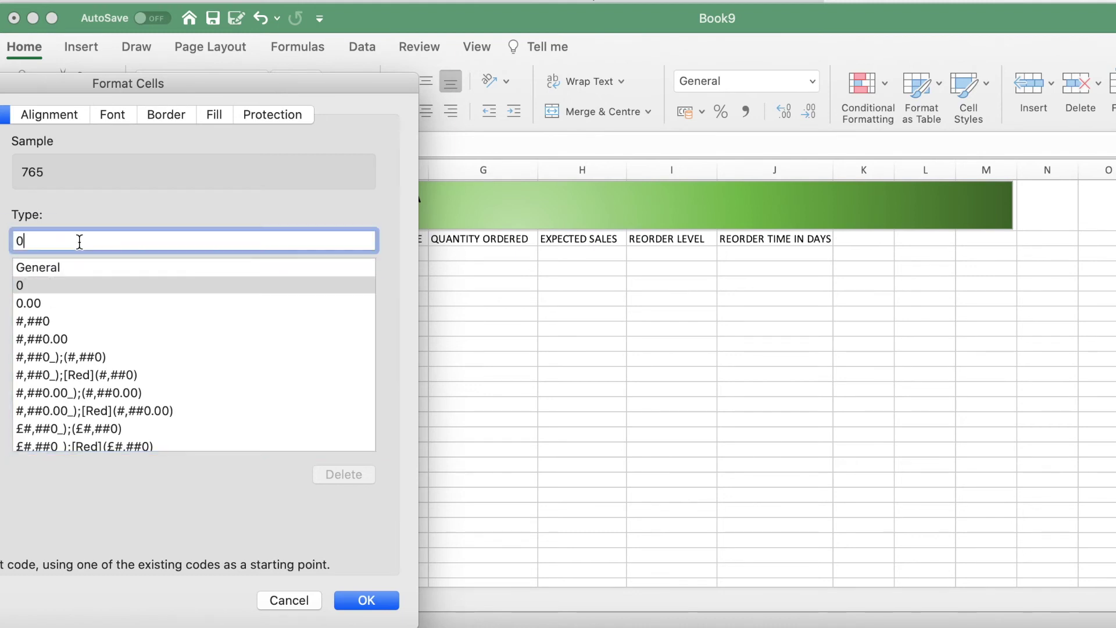
{"action": "type", "text": "0000"}
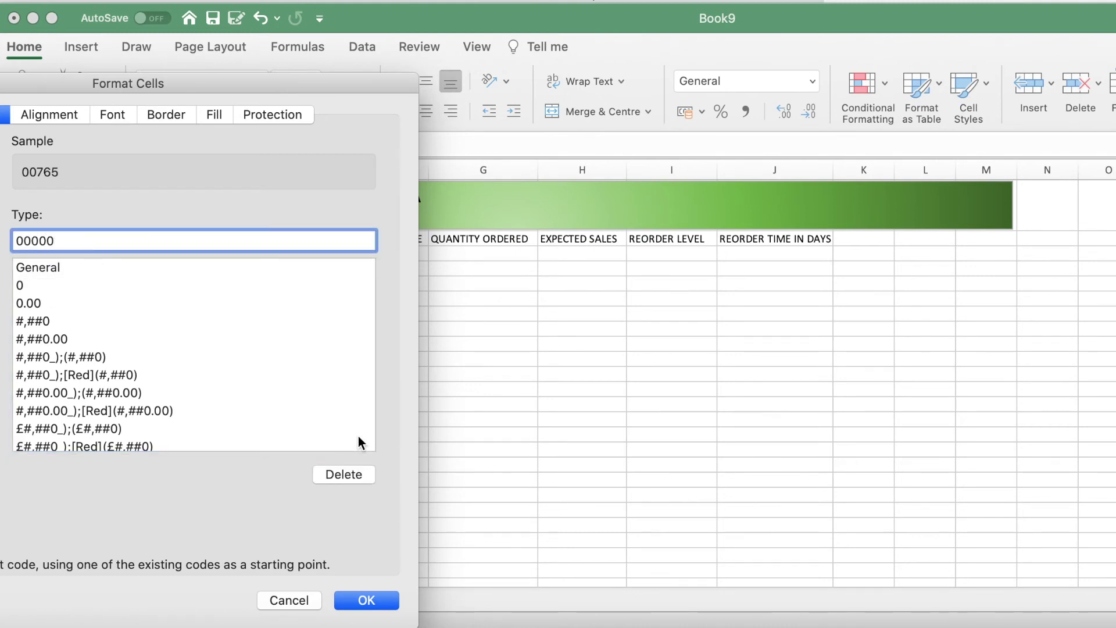
{"action": "left_click", "coordinate": [375, 601]}
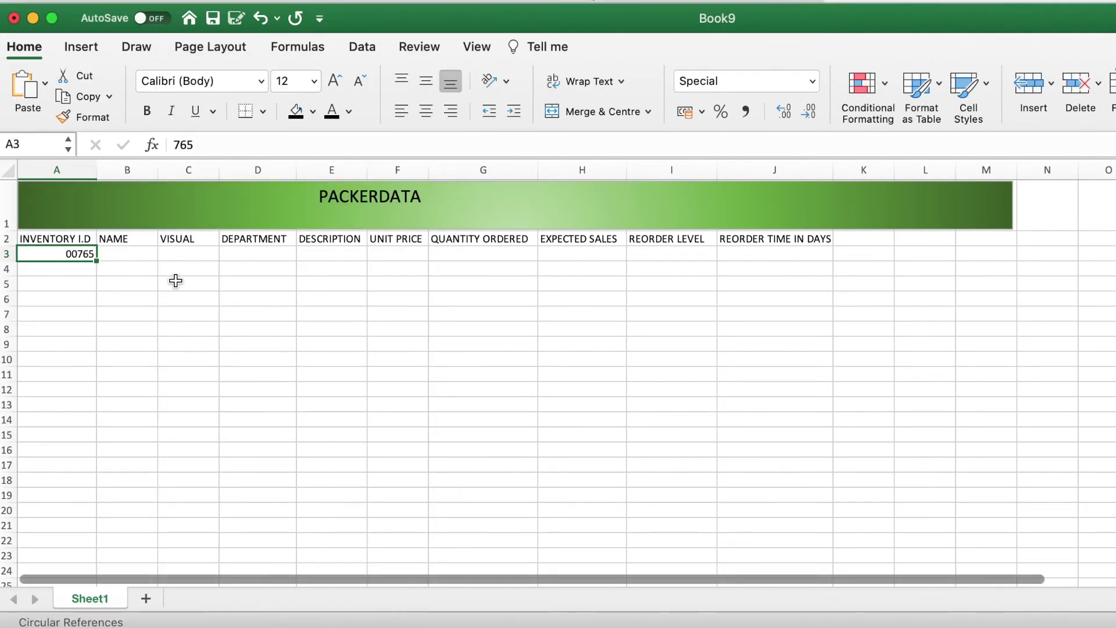
- Enter the item name LAPTOP in cell B3
{"action": "left_click", "coordinate": [131, 254]}
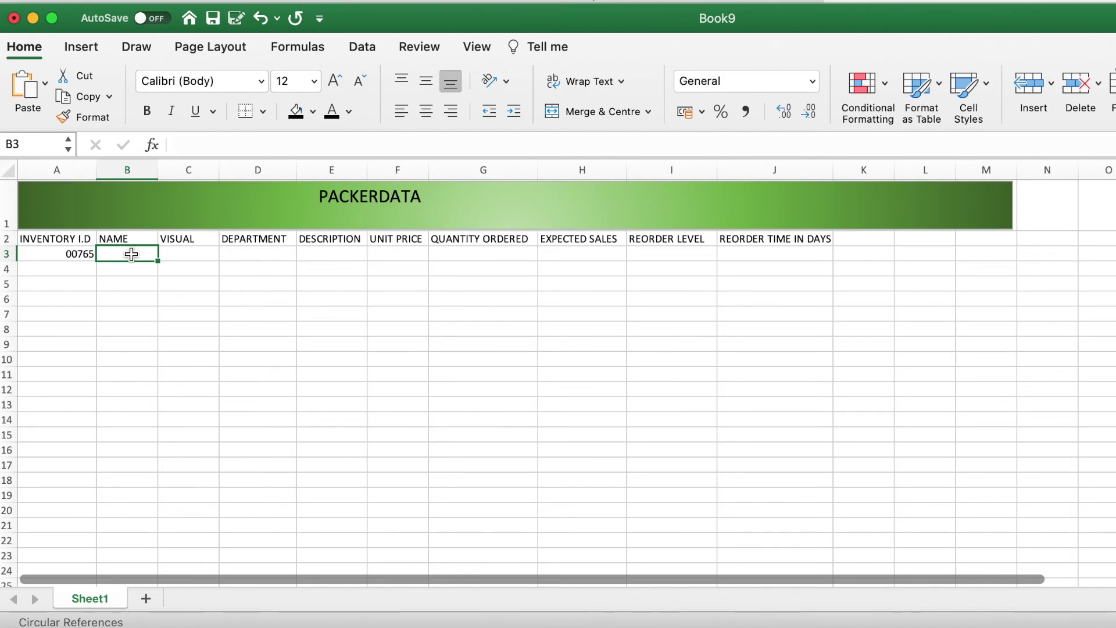
{"action": "type", "text": "LAPTOP"}
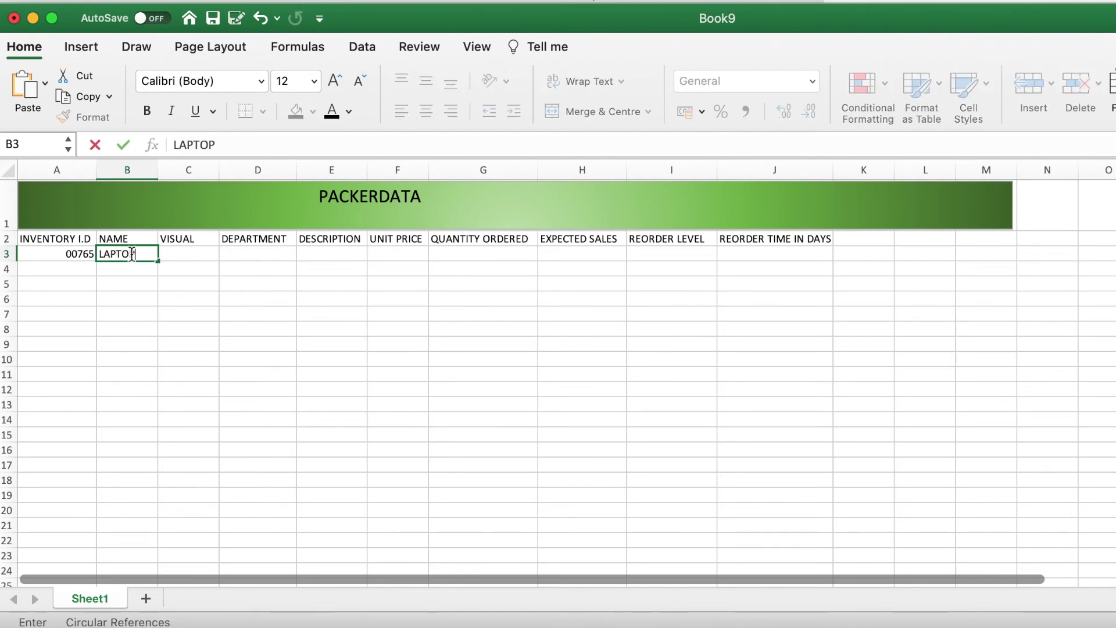
{"action": "left_click", "coordinate": [200, 251]}
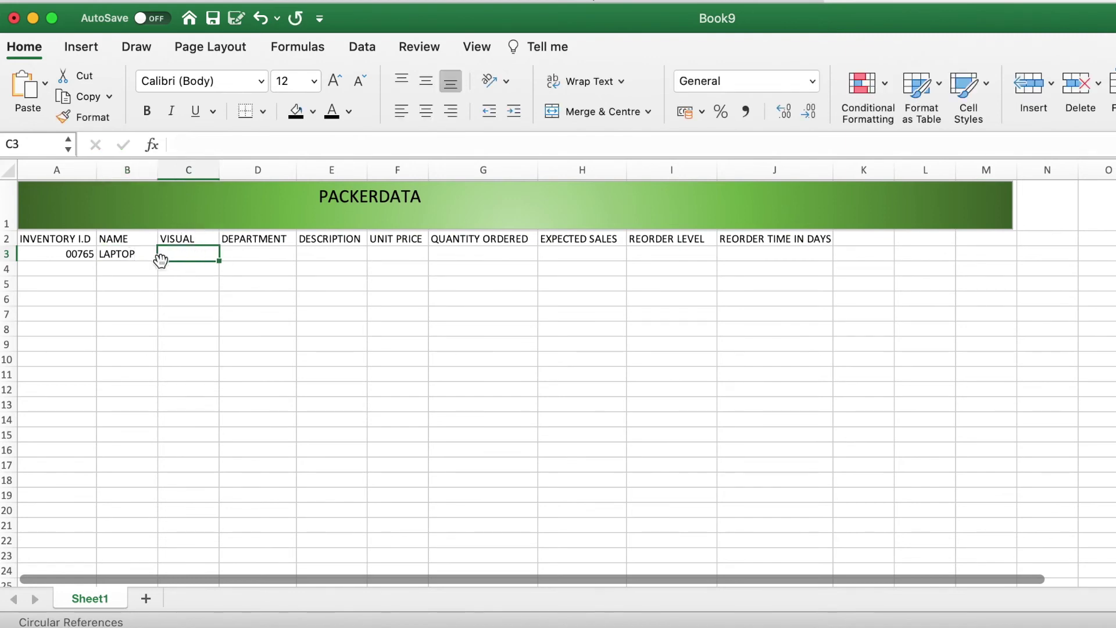
- Enlarge row 3 and column C, and insert the DEMO LAPTOP picture from file at cell C3
{"action": "left_click_drag", "start_coordinate": [17, 261], "coordinate": [7, 306]}
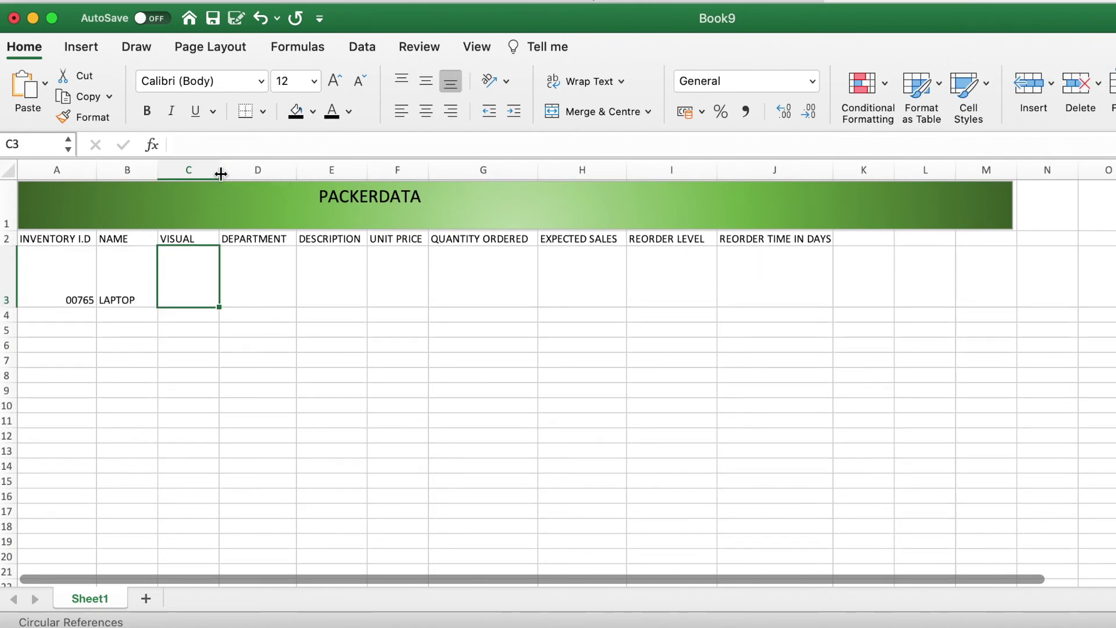
{"action": "left_click_drag", "start_coordinate": [219, 169], "coordinate": [271, 169]}
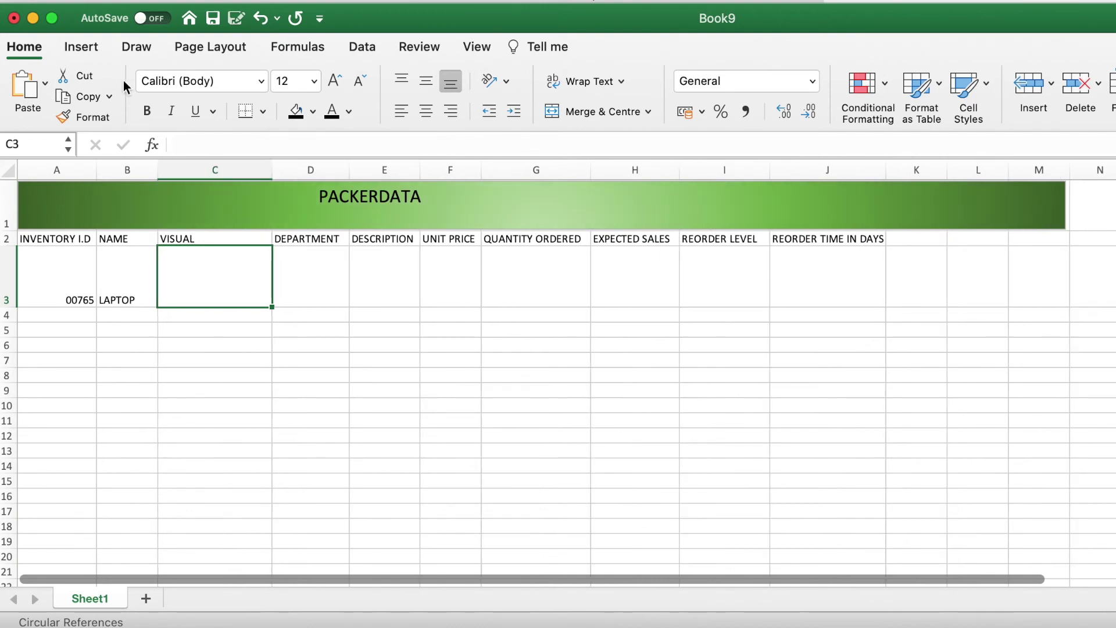
{"action": "left_click", "coordinate": [93, 55]}
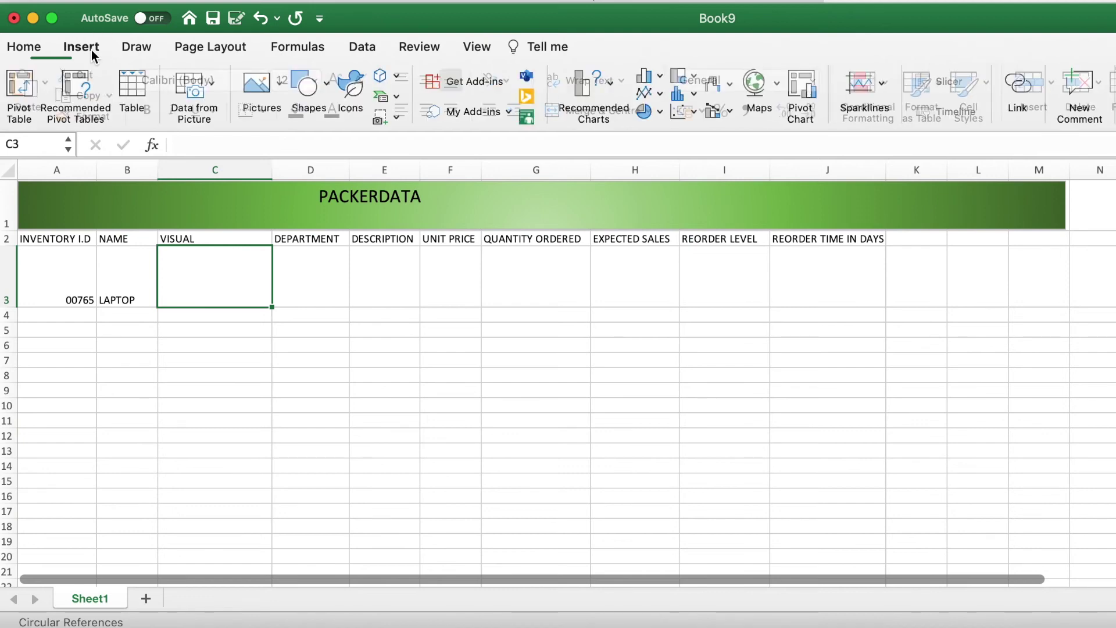
{"action": "left_click", "coordinate": [281, 93]}
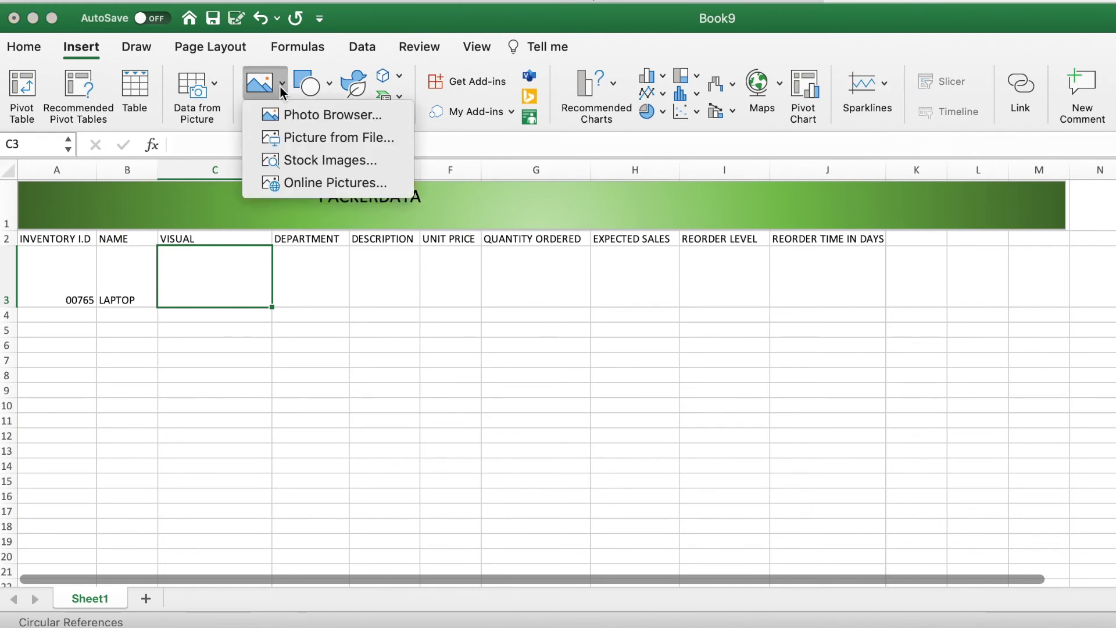
{"action": "left_click", "coordinate": [305, 137]}
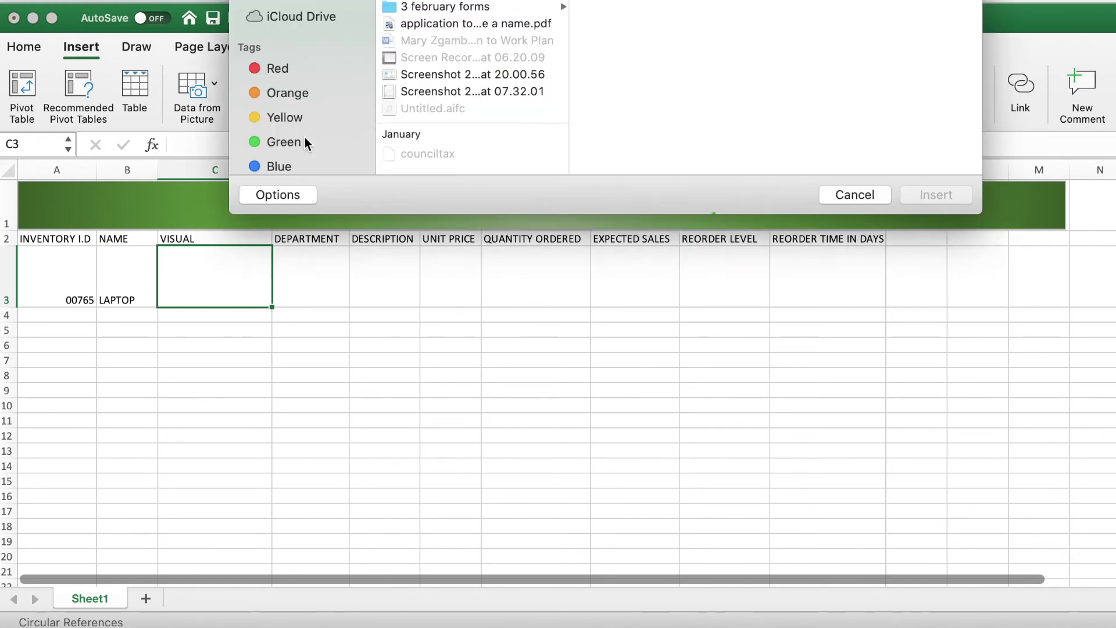
{"action": "left_click", "coordinate": [465, 1]}
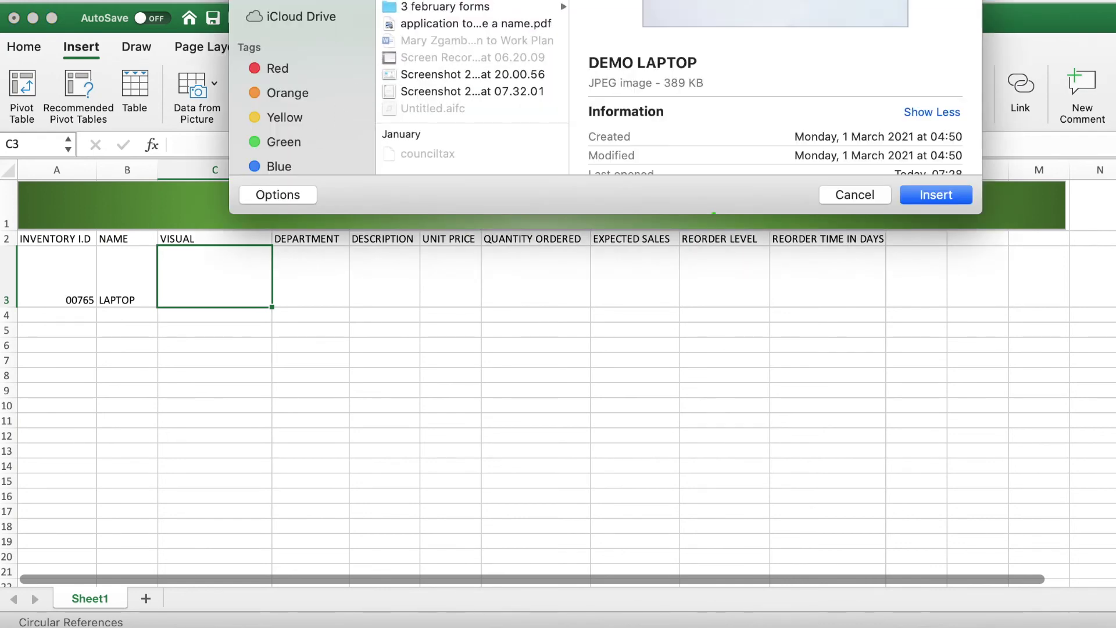
{"action": "left_click", "coordinate": [954, 194]}
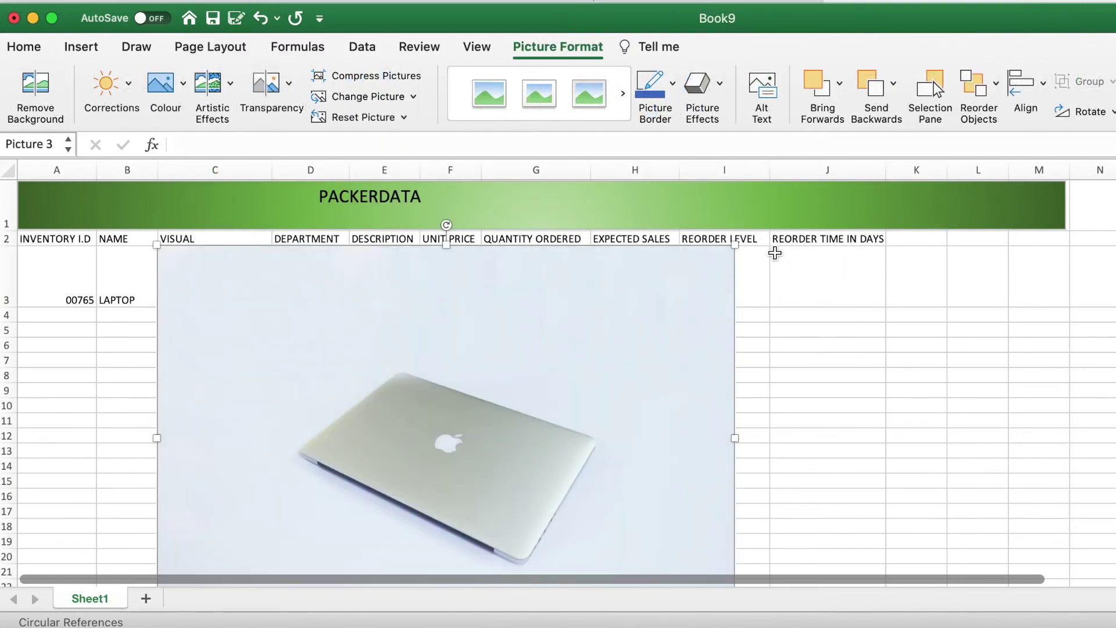
- Shrink the laptop picture and move it clear of the VISUAL column, over columns E to H
{"action": "left_click_drag", "start_coordinate": [733, 247], "coordinate": [536, 323]}
{"action": "left_click_drag", "start_coordinate": [414, 413], "coordinate": [409, 373]}
{"action": "left_click_drag", "start_coordinate": [617, 435], "coordinate": [535, 433]}
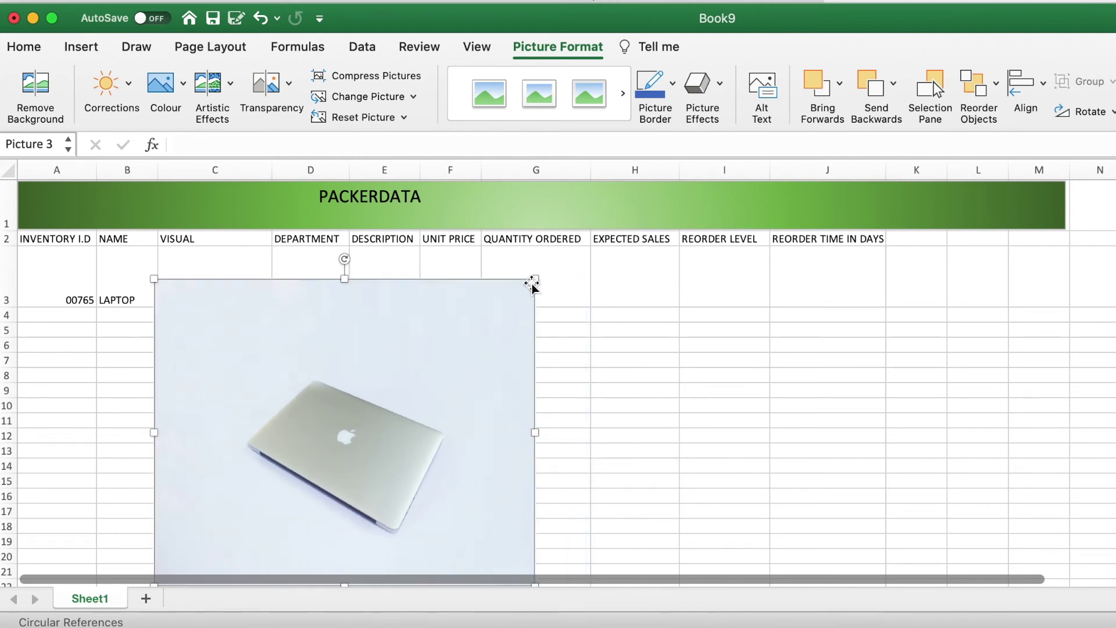
{"action": "left_click_drag", "start_coordinate": [530, 282], "coordinate": [441, 394]}
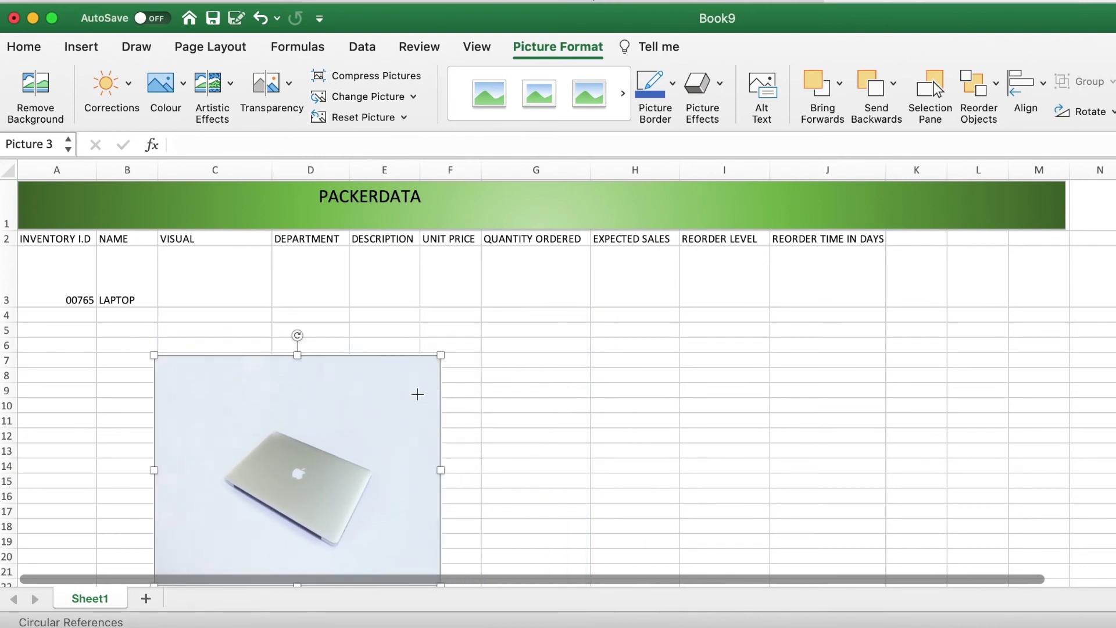
{"action": "left_click_drag", "start_coordinate": [347, 411], "coordinate": [538, 347]}
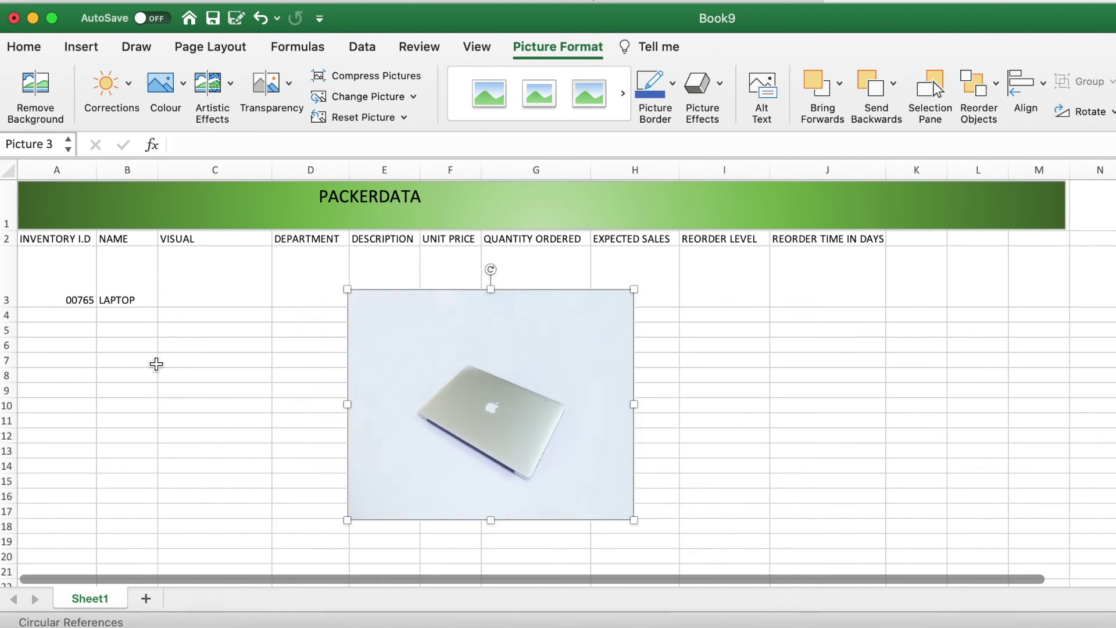
- Enlarge row 3 and column C a little more, and resize the laptop picture to fit inside cell C3
{"action": "left_click_drag", "start_coordinate": [12, 307], "coordinate": [13, 325]}
{"action": "left_click_drag", "start_coordinate": [273, 171], "coordinate": [286, 169]}
{"action": "left_click_drag", "start_coordinate": [510, 371], "coordinate": [311, 330]}
{"action": "left_click_drag", "start_coordinate": [448, 479], "coordinate": [284, 299]}
{"action": "left_click_drag", "start_coordinate": [223, 348], "coordinate": [223, 324]}
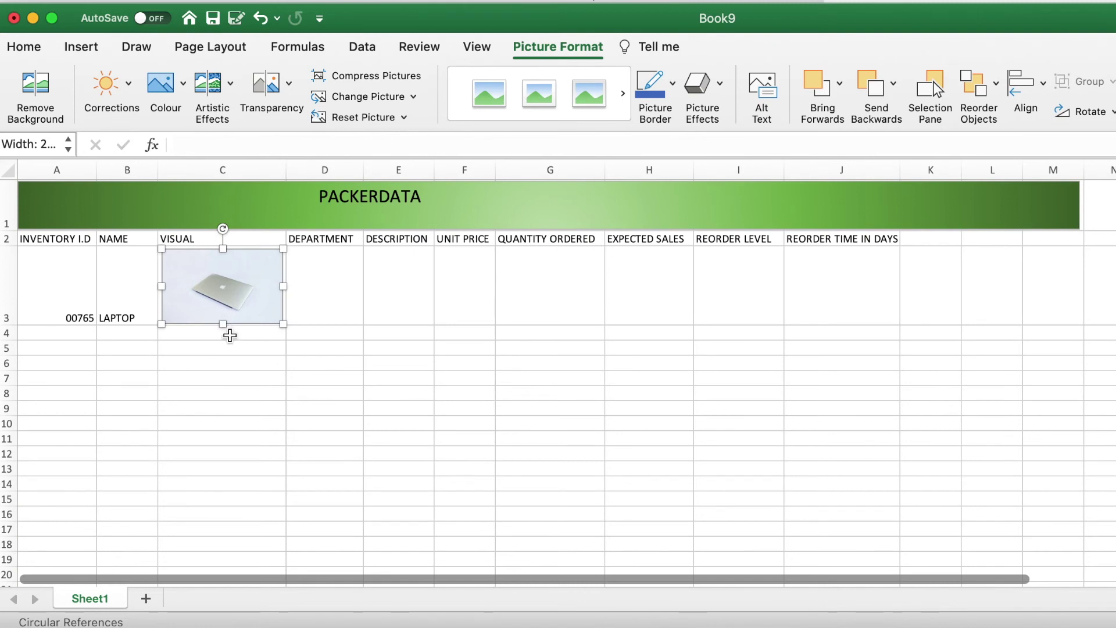
{"action": "left_click", "coordinate": [230, 336]}
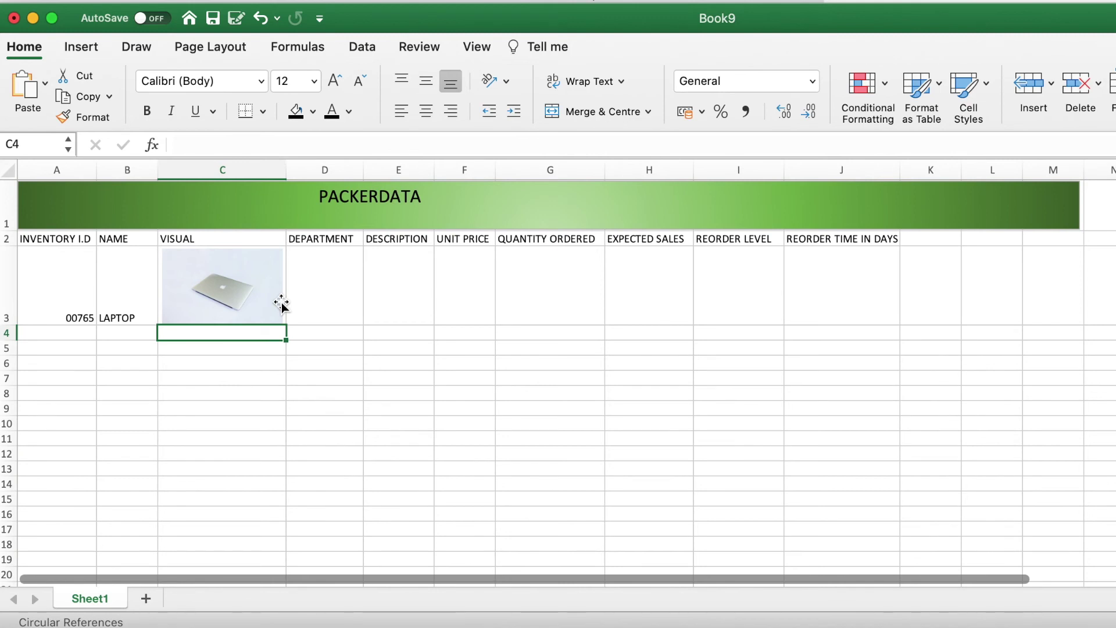
- Set the laptop picture's format properties to move and size with cells
{"action": "left_click", "coordinate": [281, 304]}
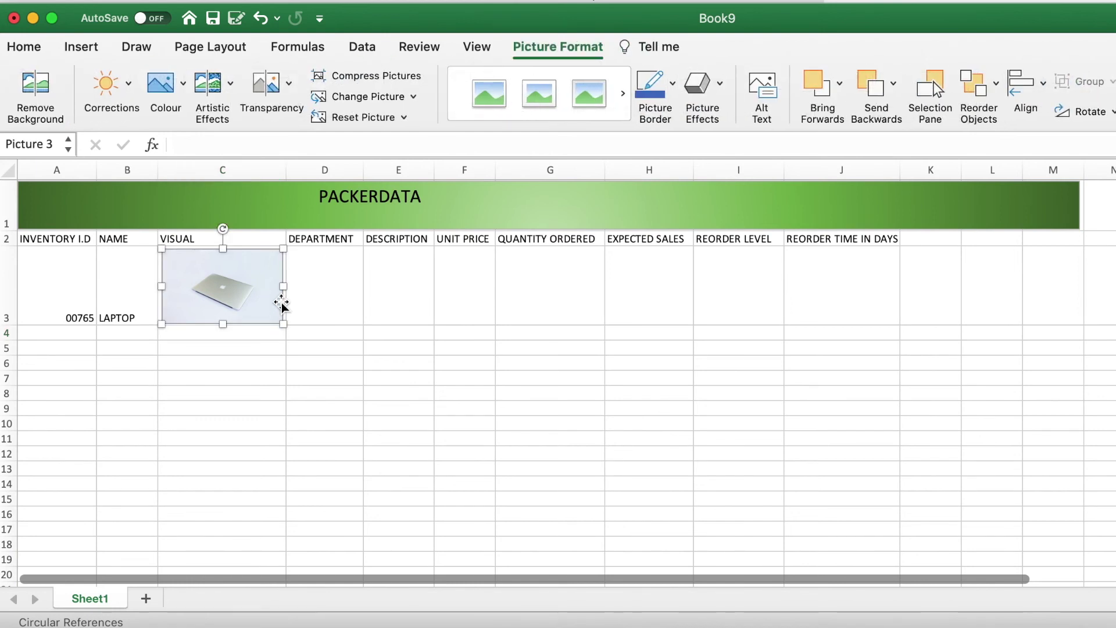
{"action": "right_click", "coordinate": [281, 302]}
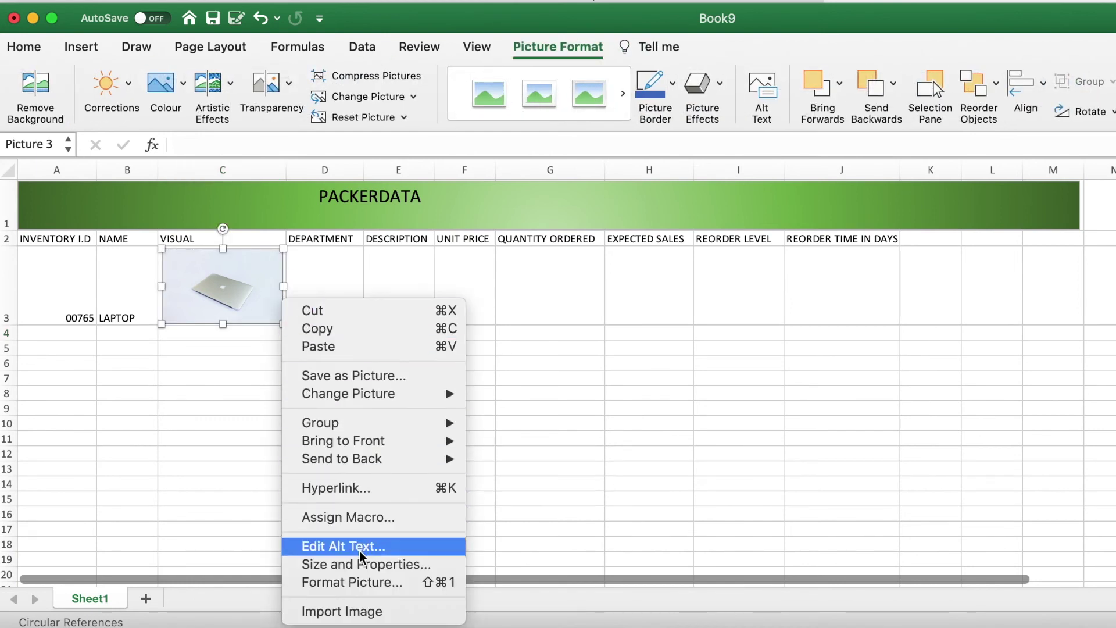
{"action": "left_click", "coordinate": [361, 582]}
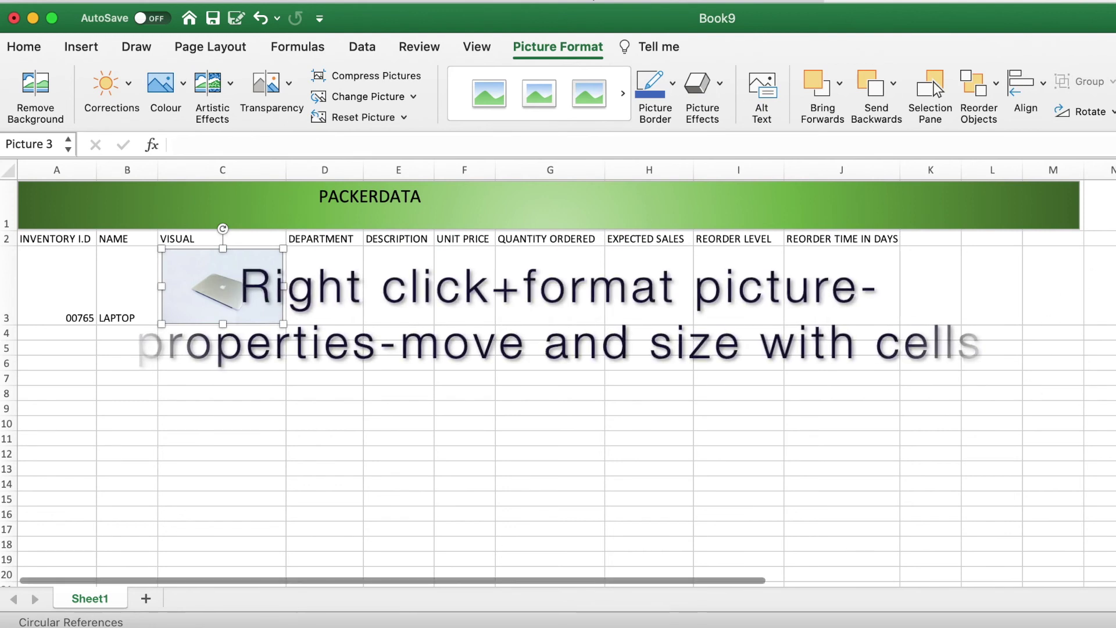
{"action": "left_click", "coordinate": [611, 407]}
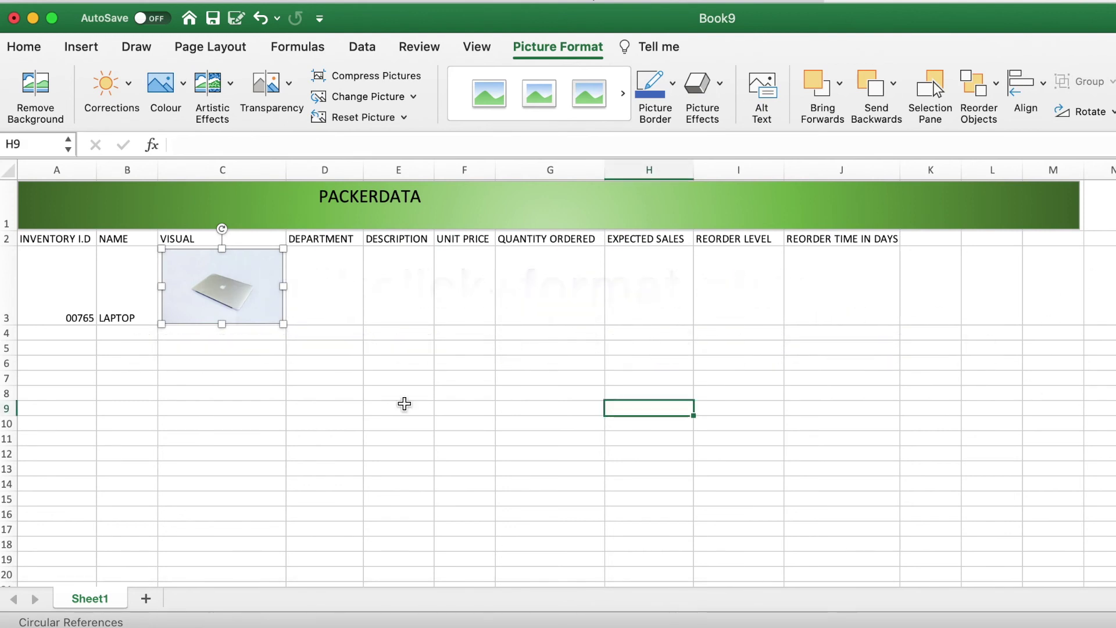
- Enter the department TECH in cell D3
{"action": "left_click", "coordinate": [301, 288]}
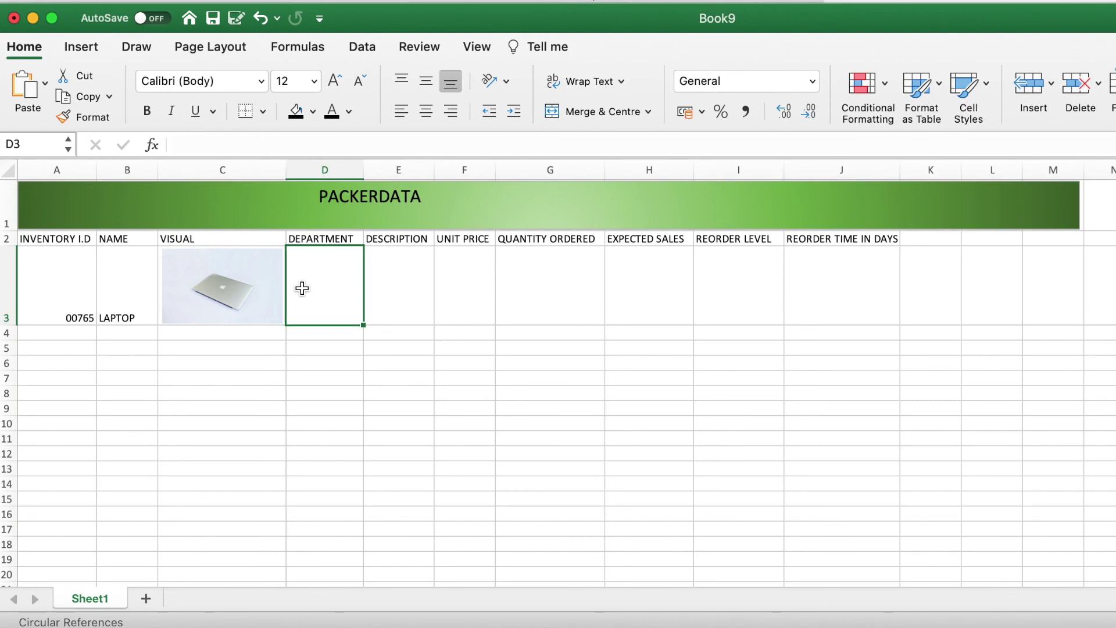
{"action": "type", "text": "TECH"}
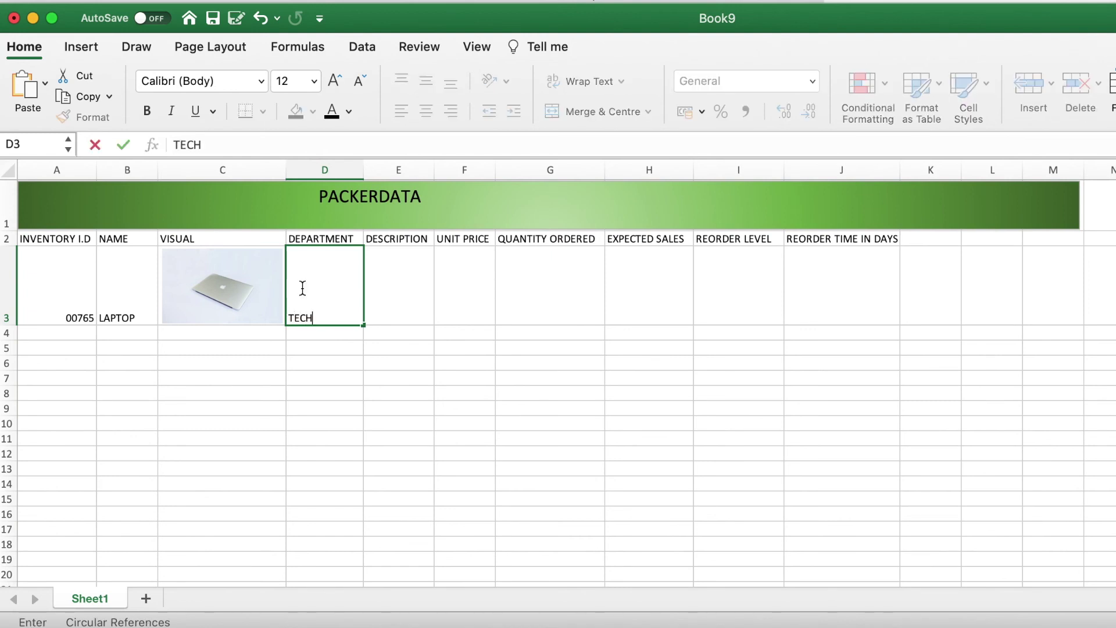
{"action": "left_click", "coordinate": [404, 299]}
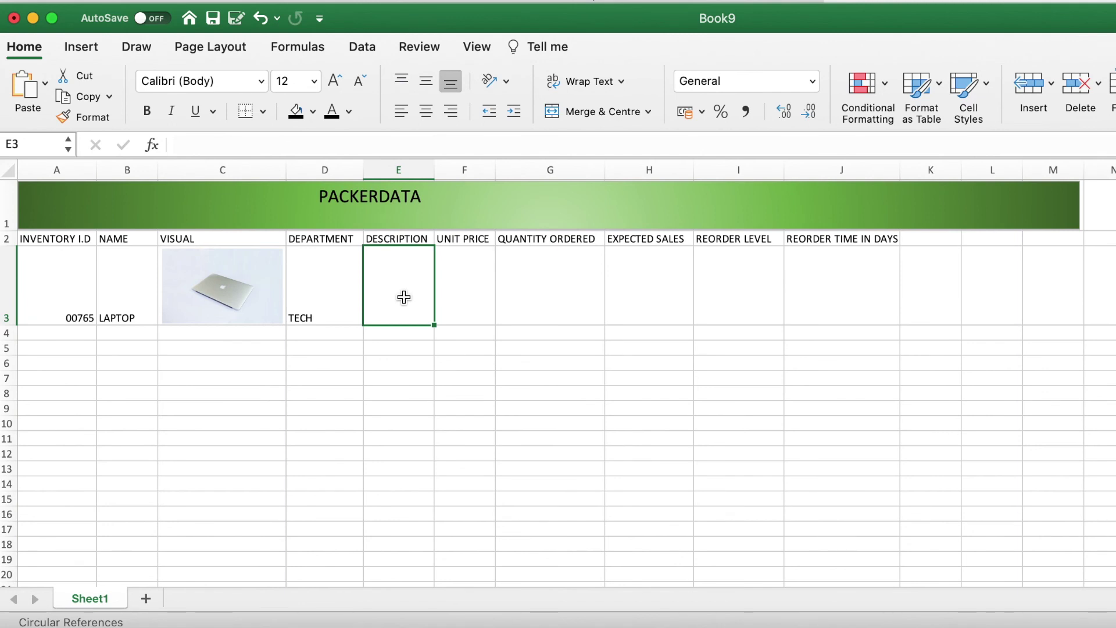
- Enter the description Silver macbook 13" in cell E3 and widen column E to fit it
{"action": "type", "text": "Silve"}
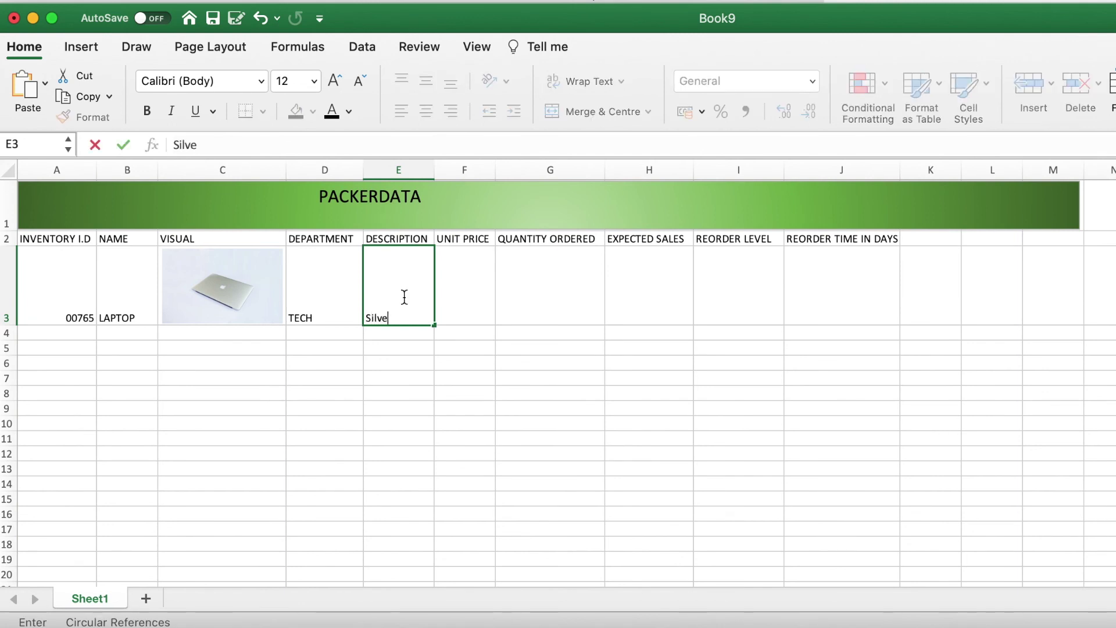
{"action": "type", "text": "r macbook 13\""}
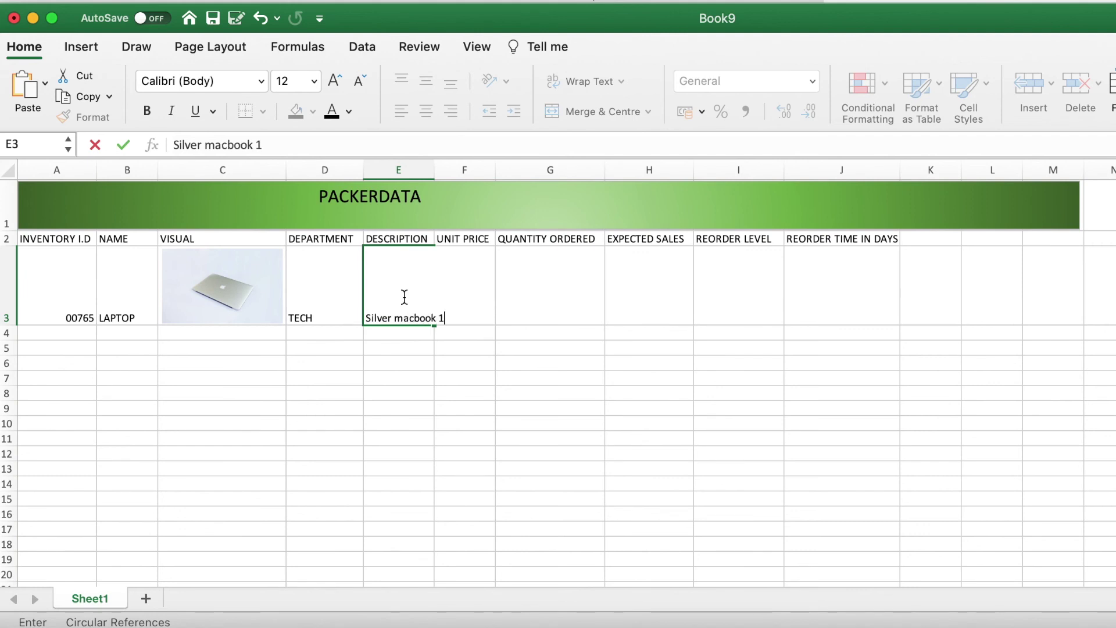
{"action": "left_click", "coordinate": [492, 333]}
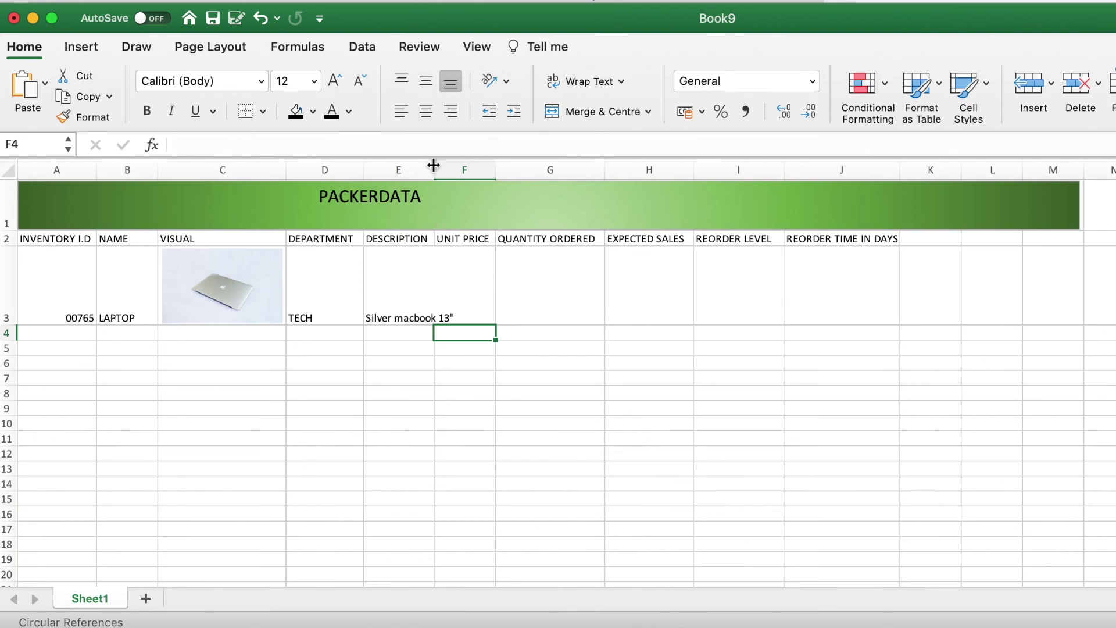
{"action": "left_click_drag", "start_coordinate": [435, 170], "coordinate": [458, 172]}
- Enter the unit price 100 in cell F3
{"action": "left_click", "coordinate": [489, 303]}
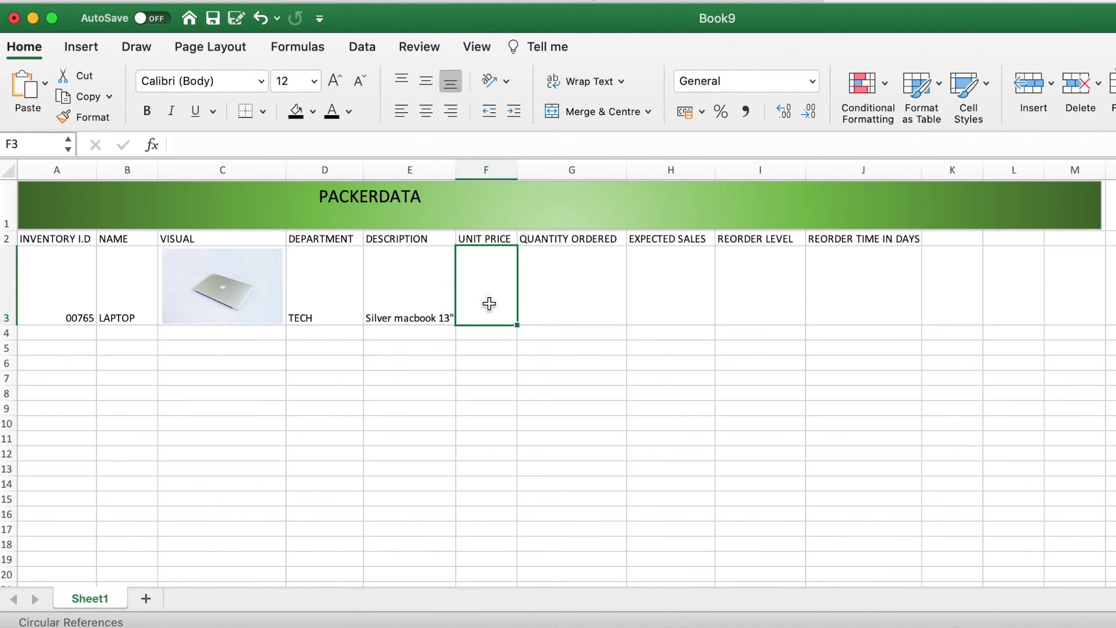
{"action": "type", "text": "100"}
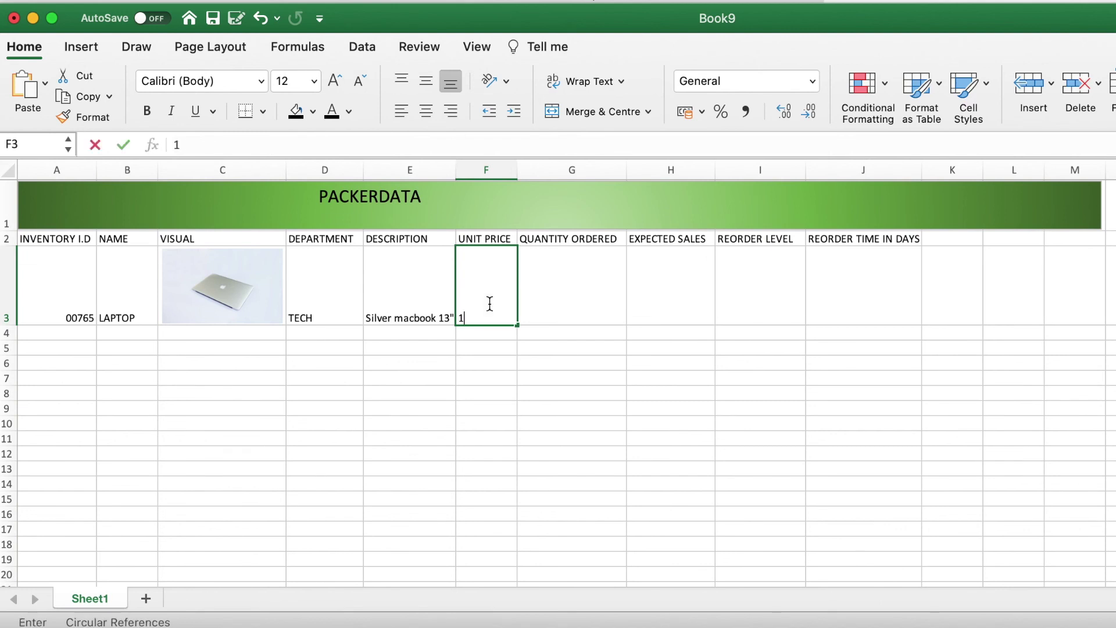
{"action": "left_click", "coordinate": [551, 312]}
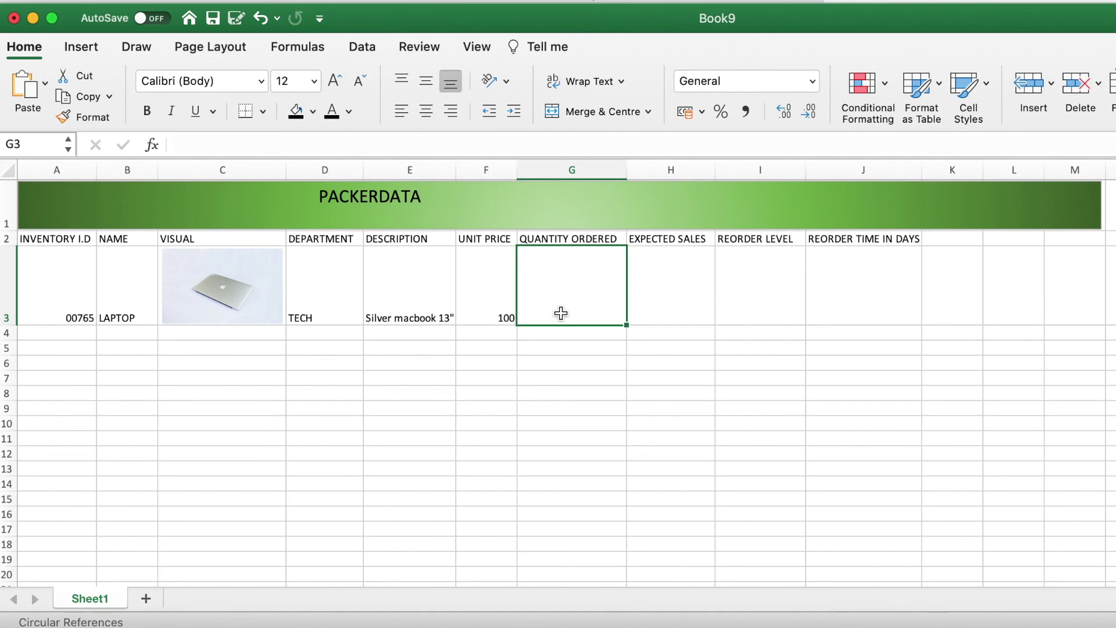
- Enter the quantity ordered 50 in cell G3 and calculate the expected sales in H3 with the formula =F3*G3
{"action": "type", "text": "50"}
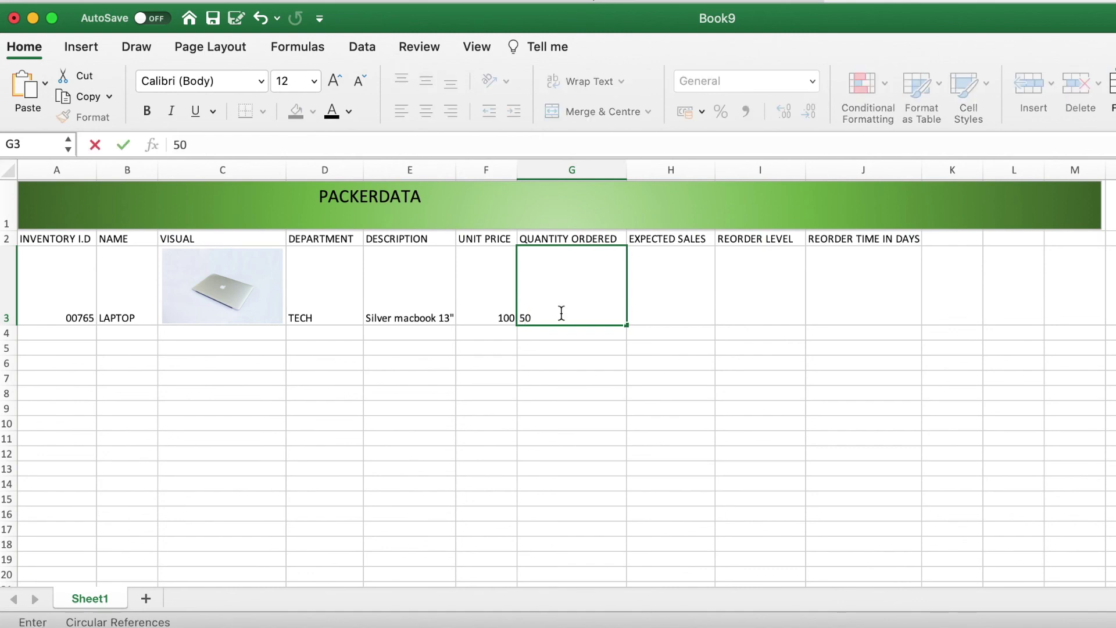
{"action": "key", "text": "Tab"}
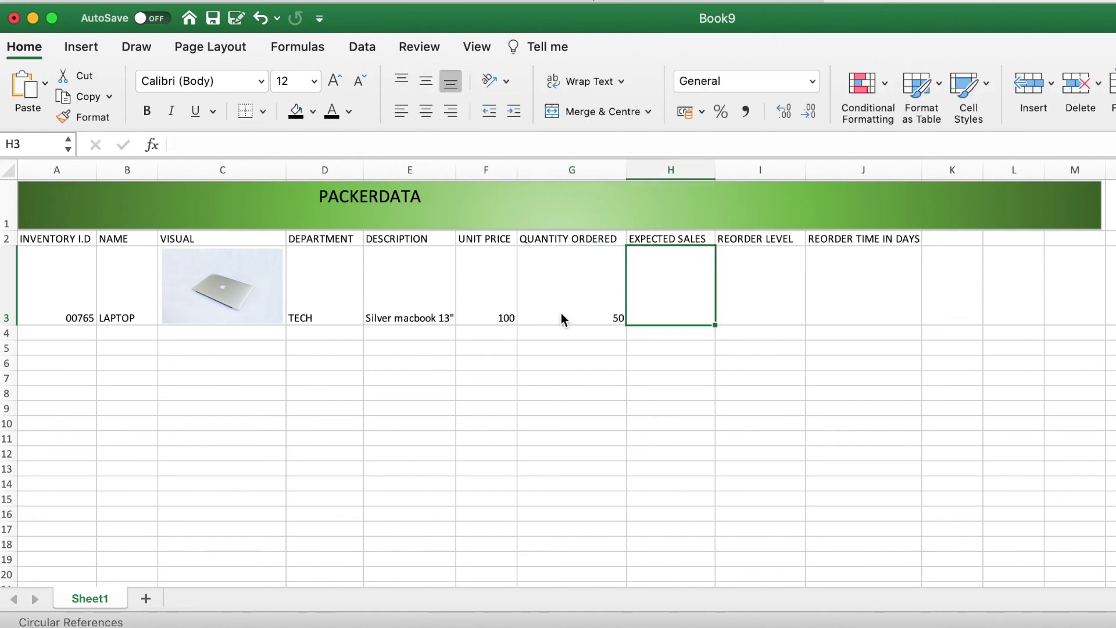
{"action": "type", "text": "="}
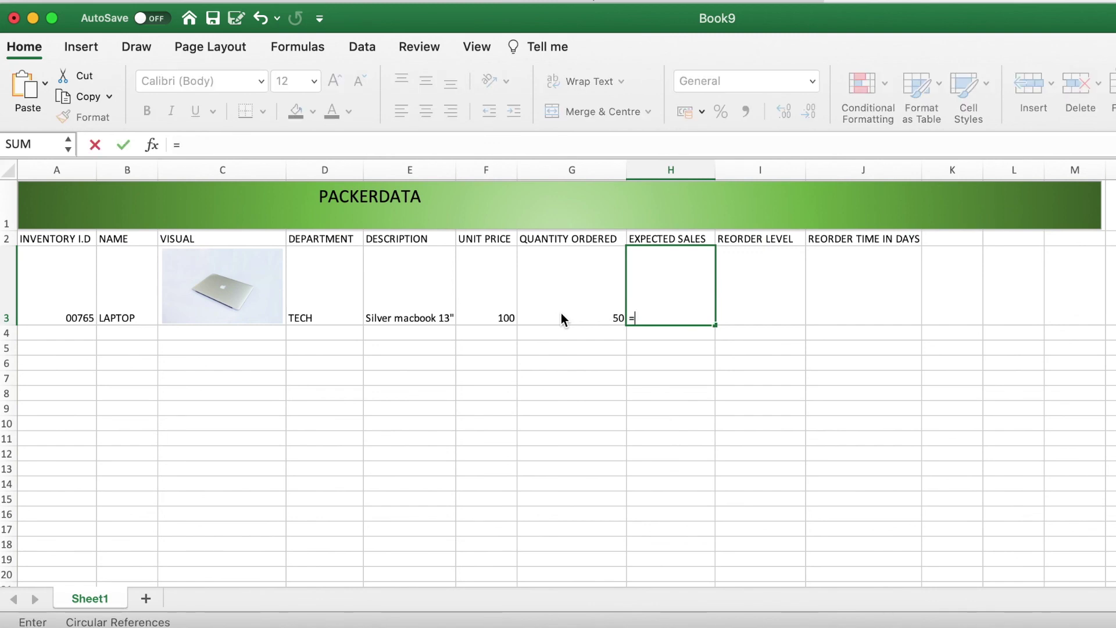
{"action": "left_click", "coordinate": [507, 314]}
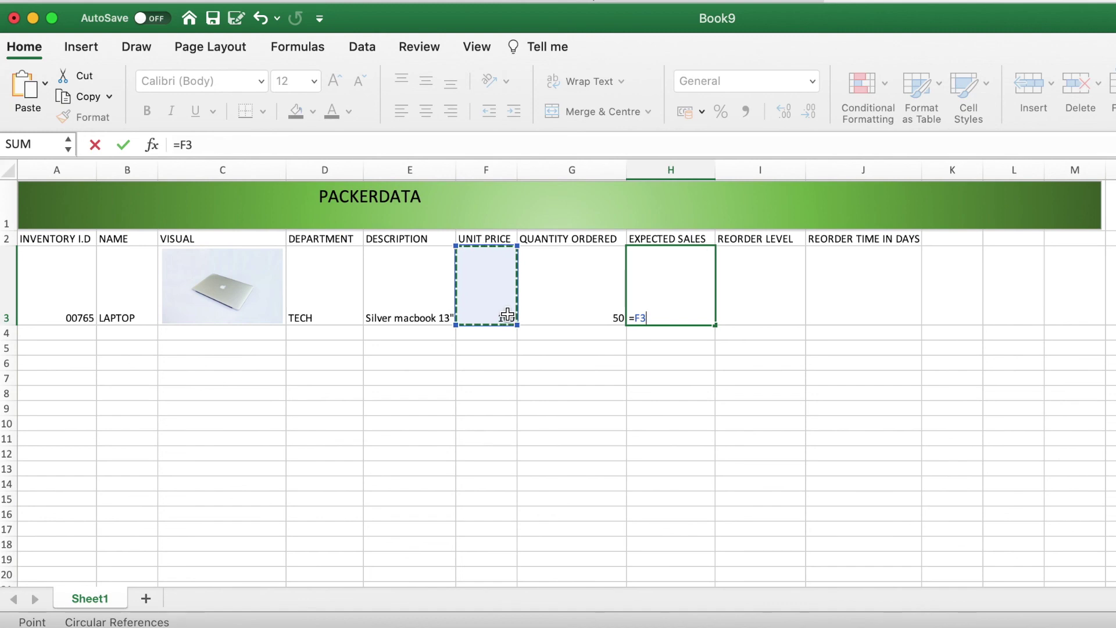
{"action": "type", "text": "*"}
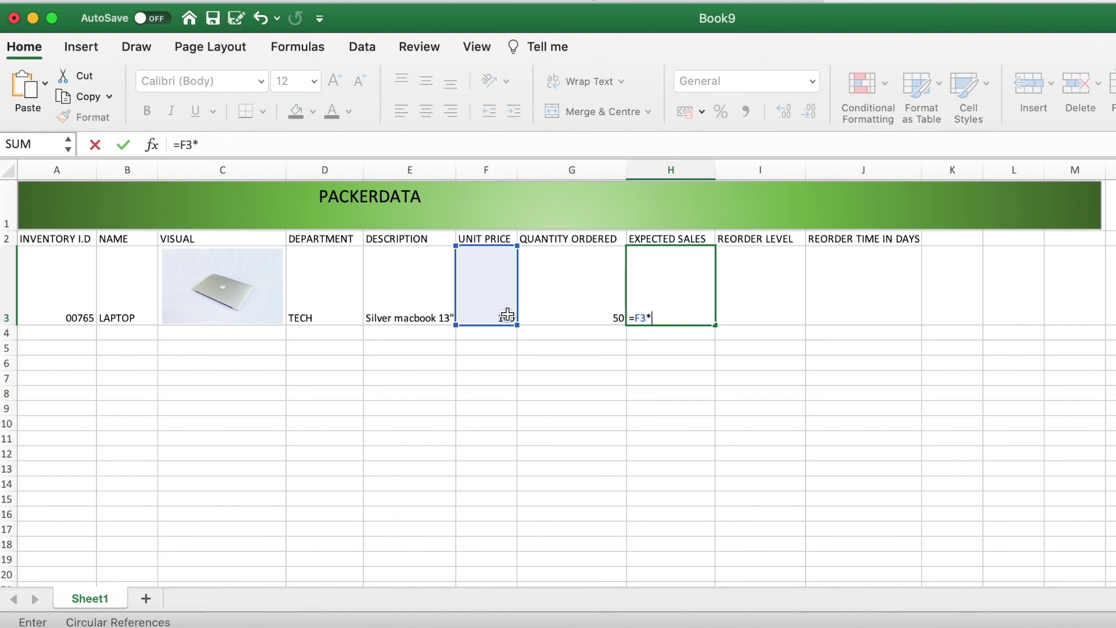
{"action": "left_click", "coordinate": [588, 300]}
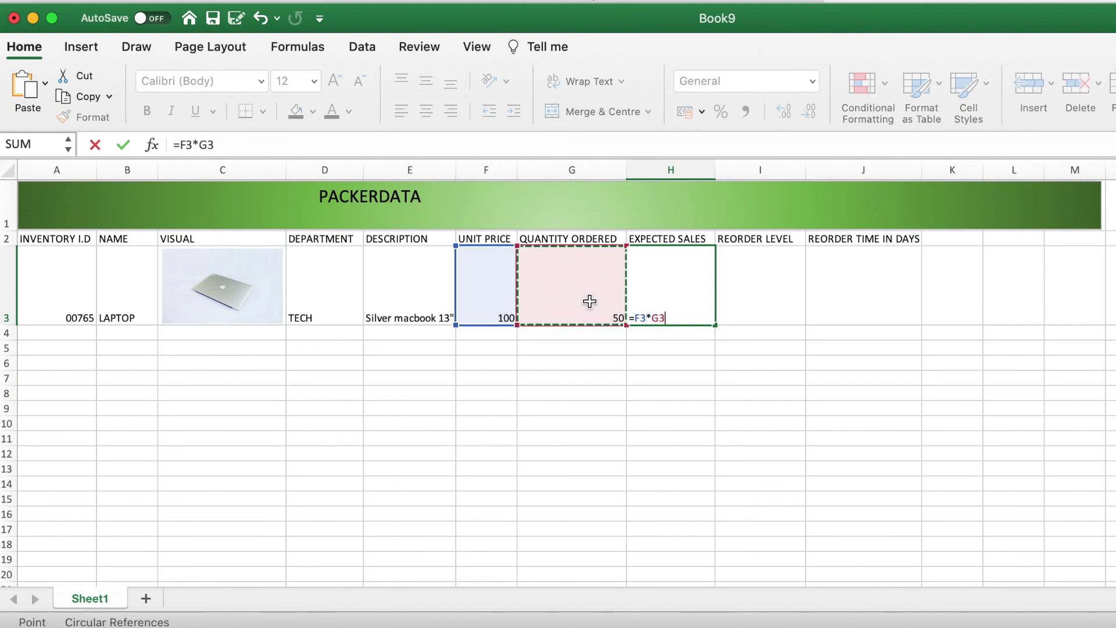
{"action": "key", "text": "Return"}
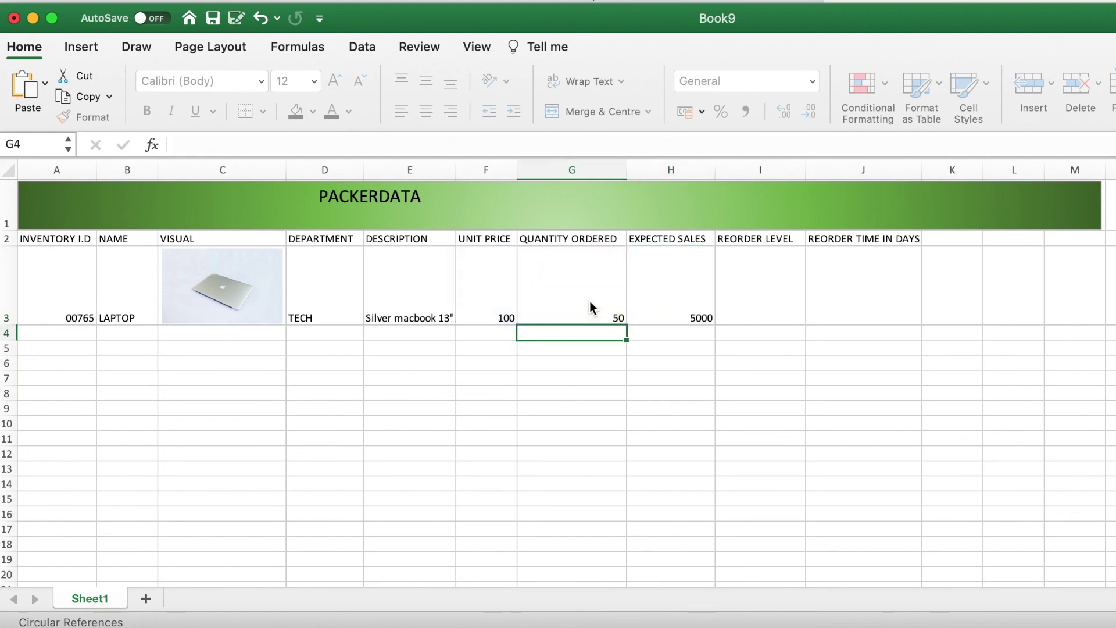
- Enter the reorder level 29 in cell I3
{"action": "left_click", "coordinate": [755, 301]}
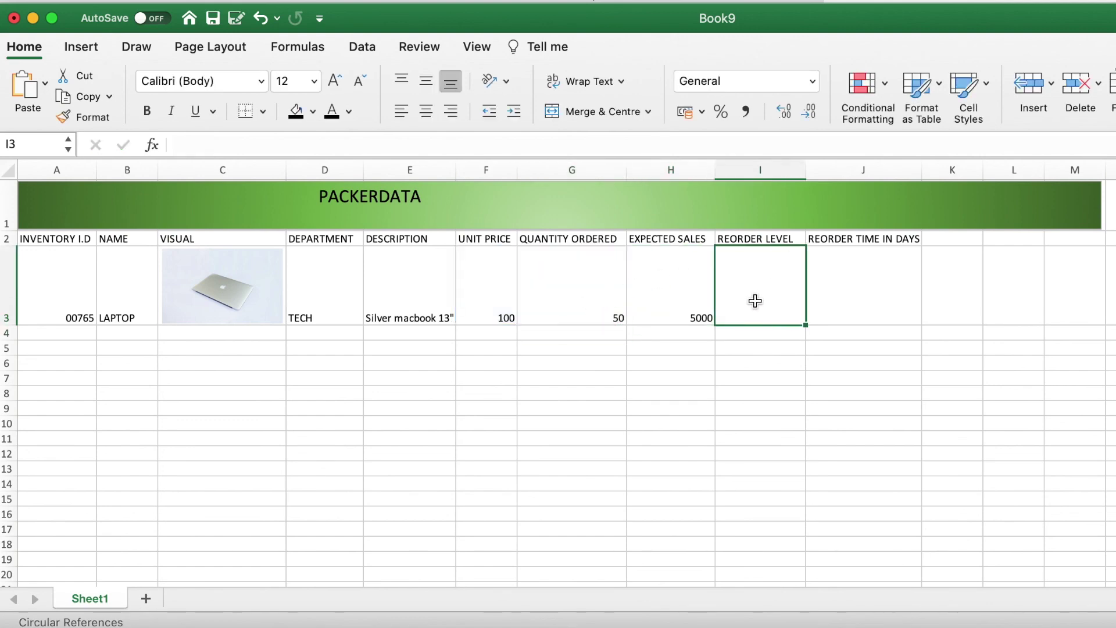
{"action": "type", "text": "29"}
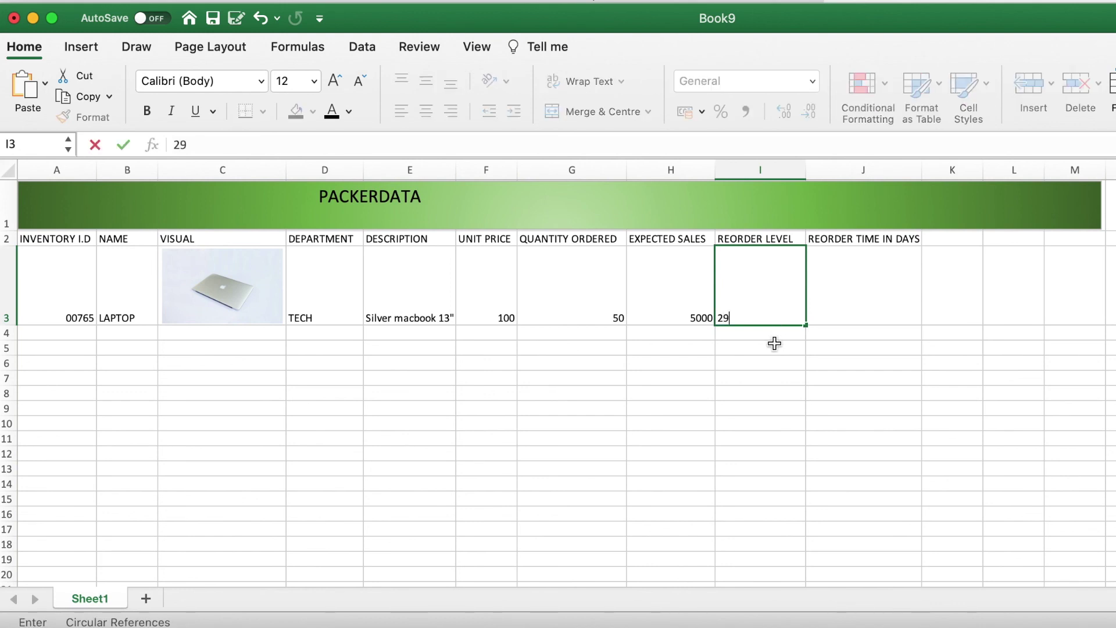
{"action": "left_click", "coordinate": [775, 343]}
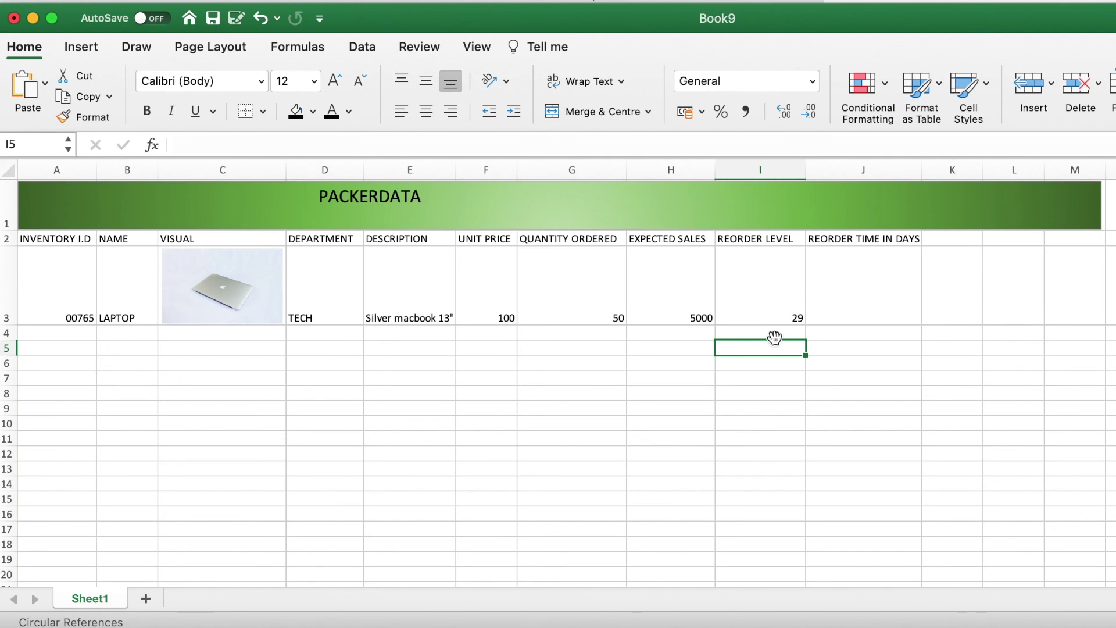
- Add a Less Than highlight rule with light red fill and dark red text to the reorder level in cell I3
{"action": "left_click", "coordinate": [779, 305]}
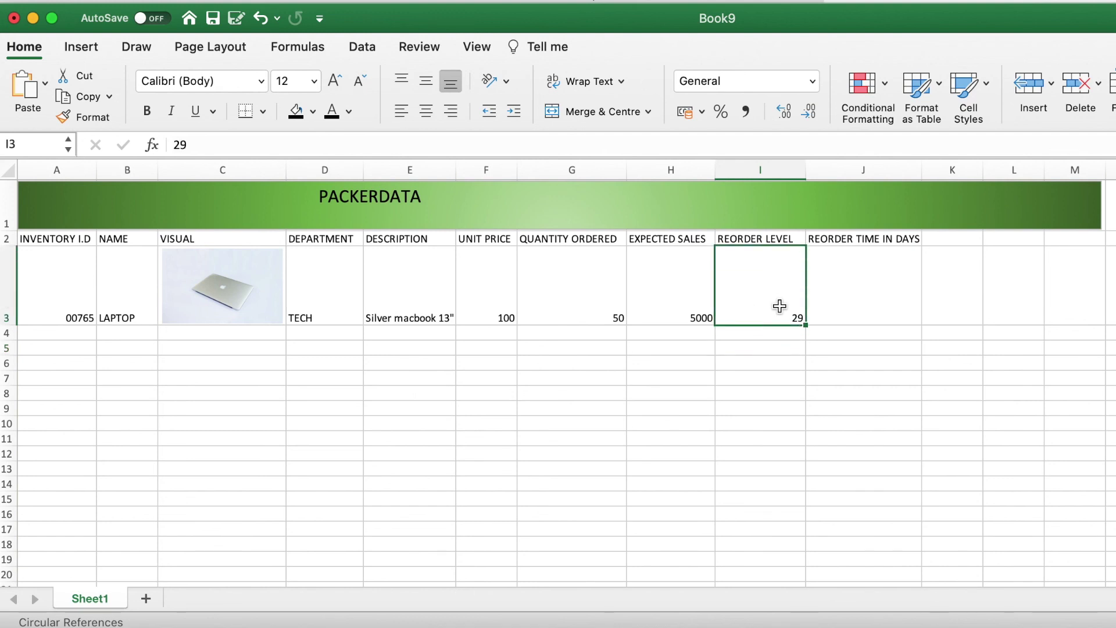
{"action": "left_click", "coordinate": [883, 82]}
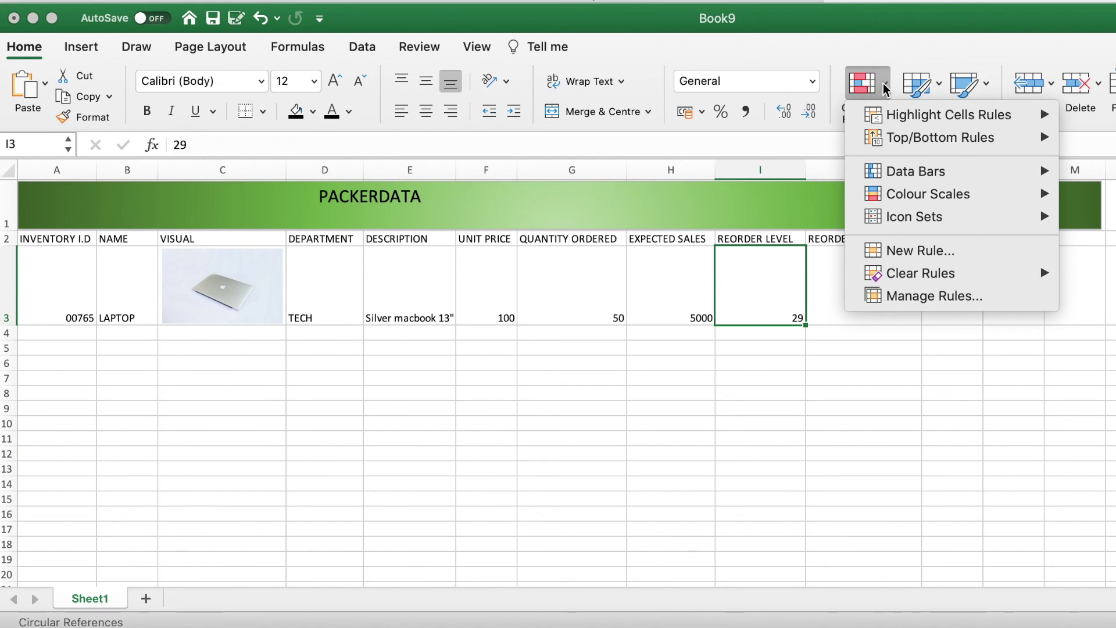
{"action": "mouse_move", "coordinate": [912, 116]}
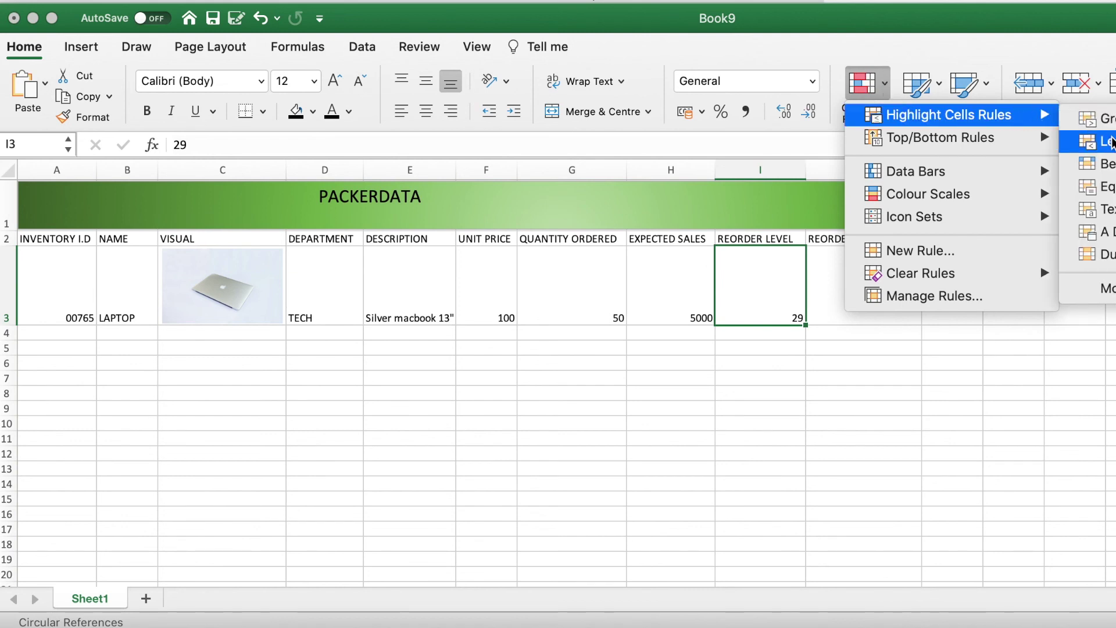
{"action": "left_click", "coordinate": [1107, 141]}
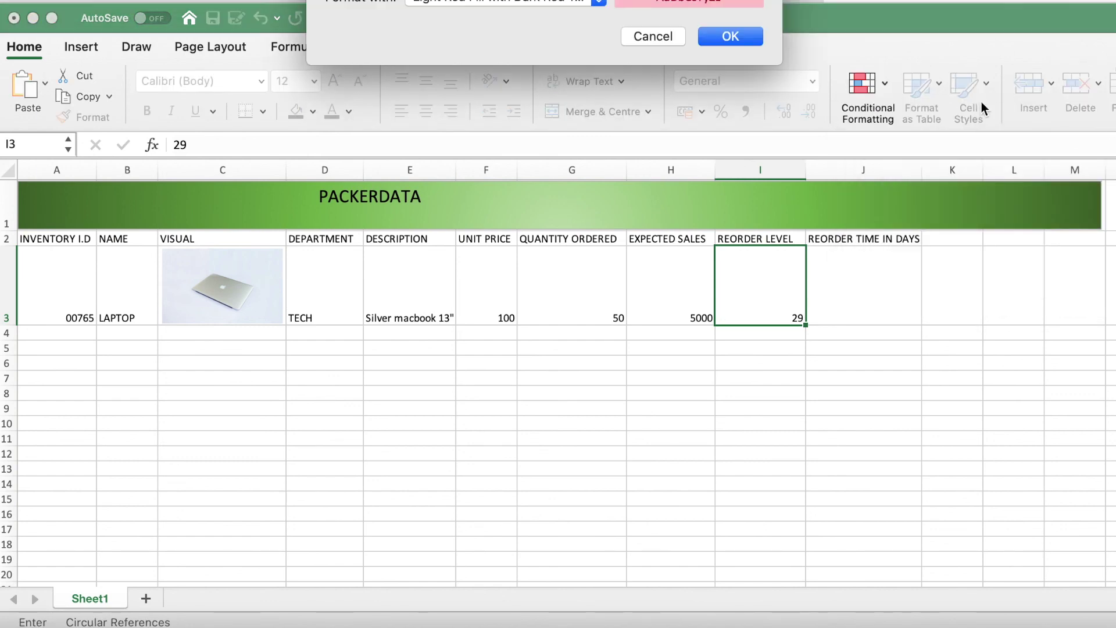
{"action": "left_click", "coordinate": [752, 37]}
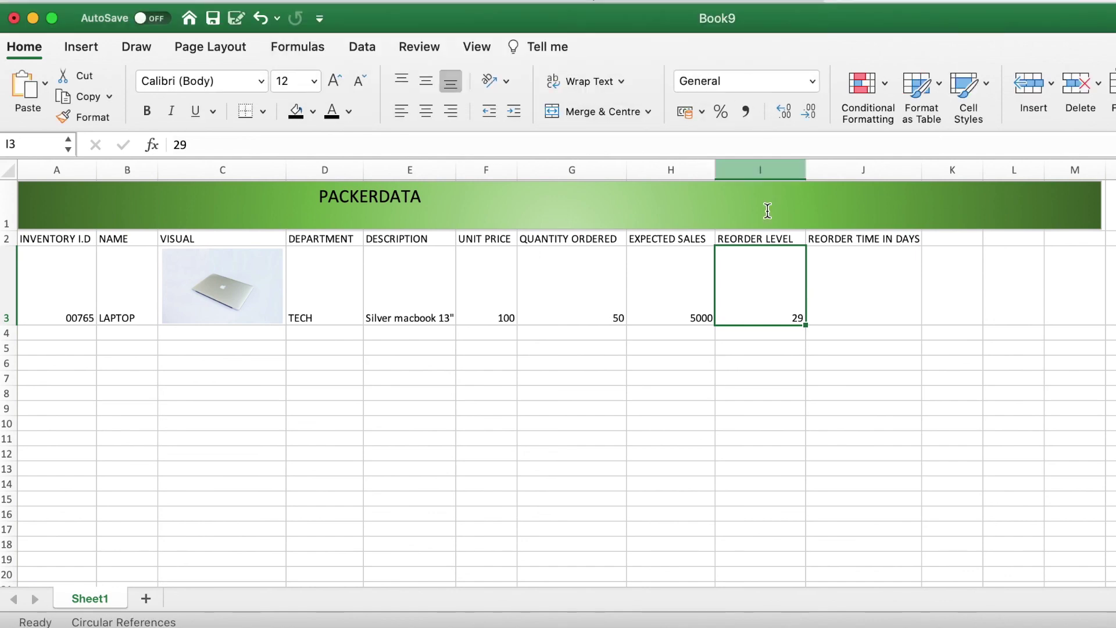
- Fill the reorder level cell I3 down to I4 and set I4 to 28 to test the highlight rule
{"action": "left_click", "coordinate": [778, 332]}
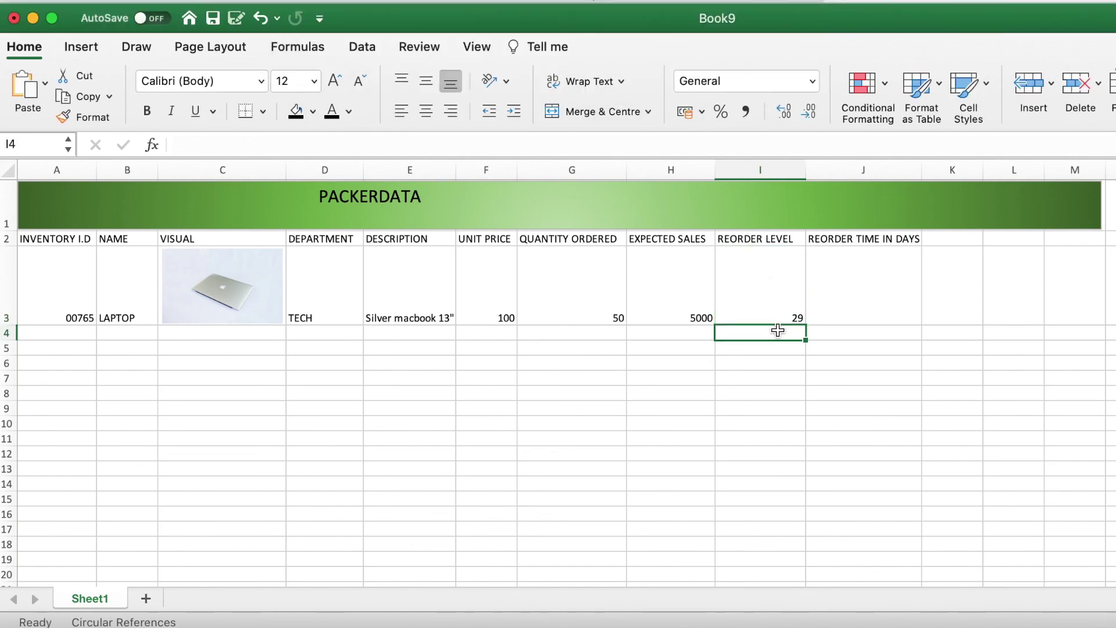
{"action": "left_click", "coordinate": [780, 307]}
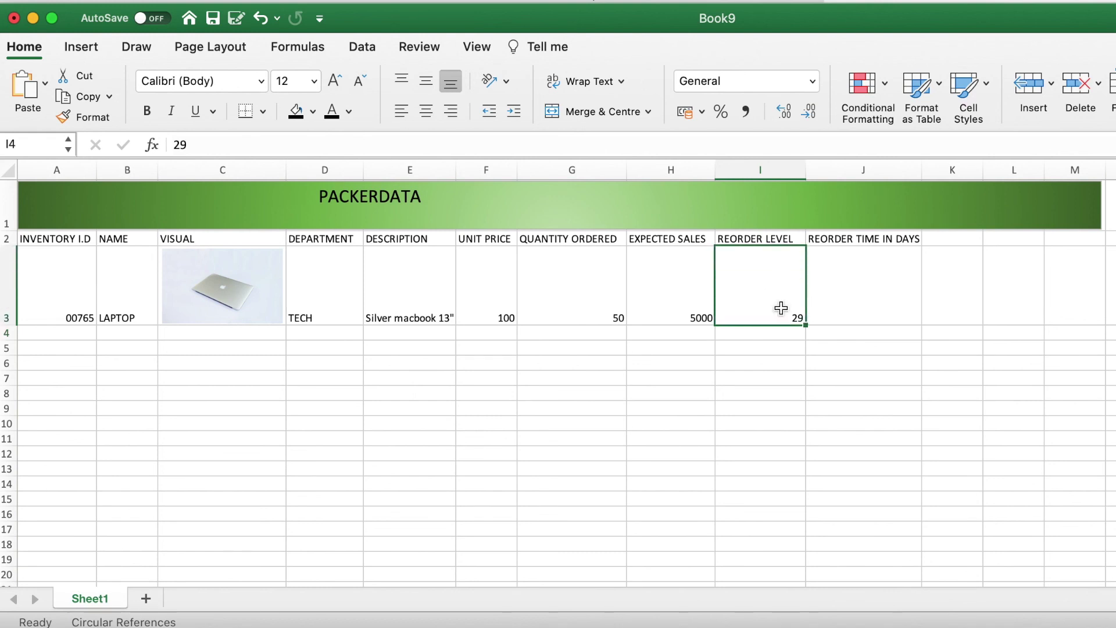
{"action": "left_click_drag", "start_coordinate": [805, 323], "coordinate": [806, 340]}
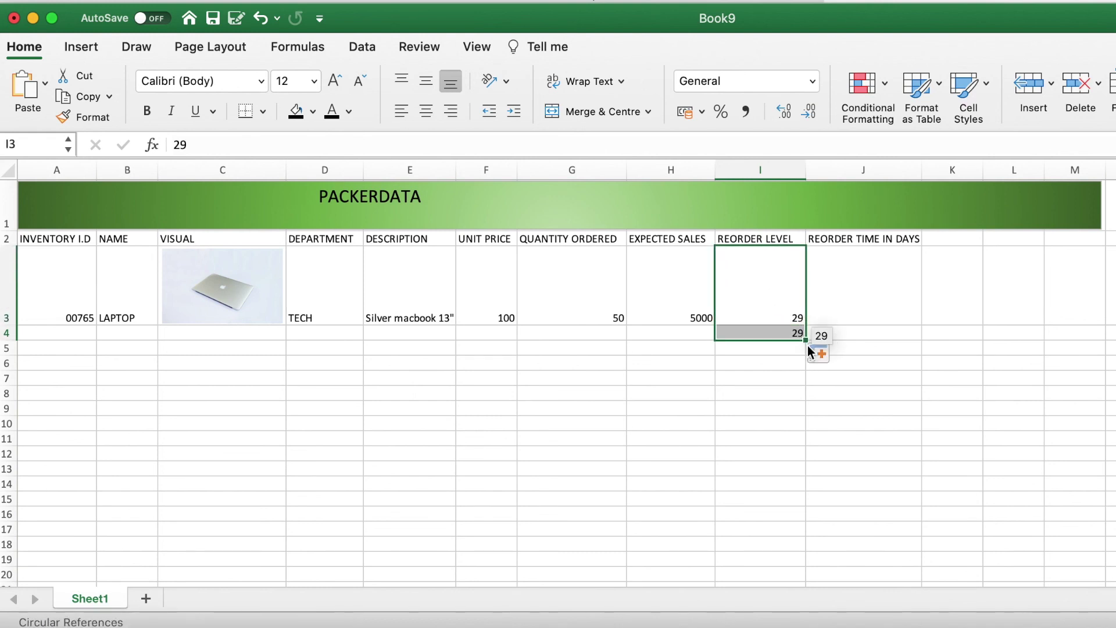
{"action": "left_click", "coordinate": [782, 335]}
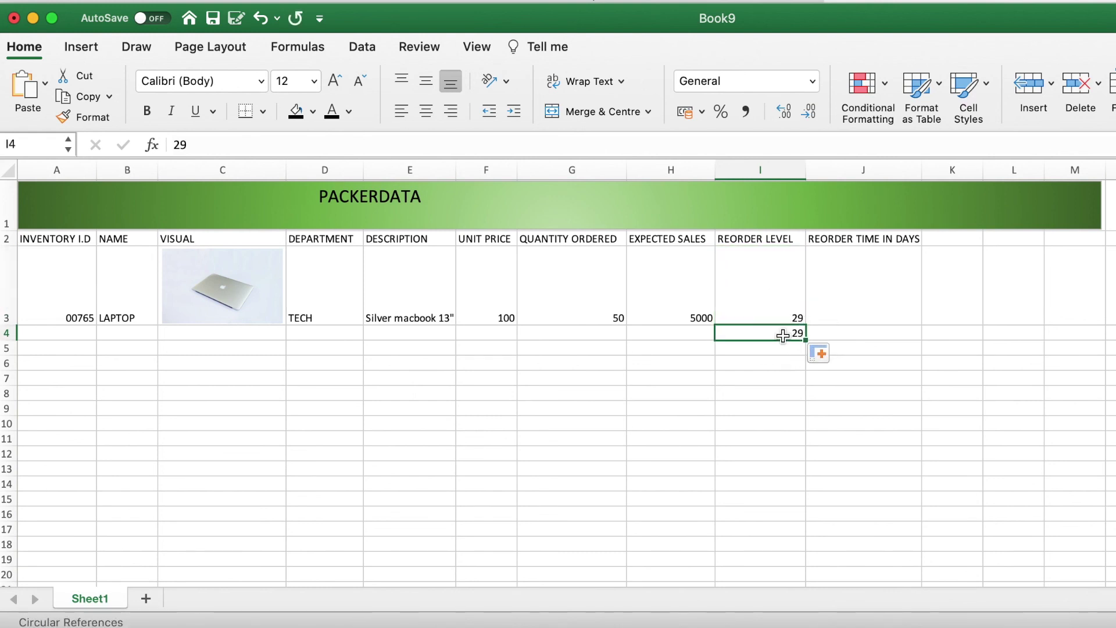
{"action": "type", "text": "28"}
{"action": "key", "text": "Tab"}
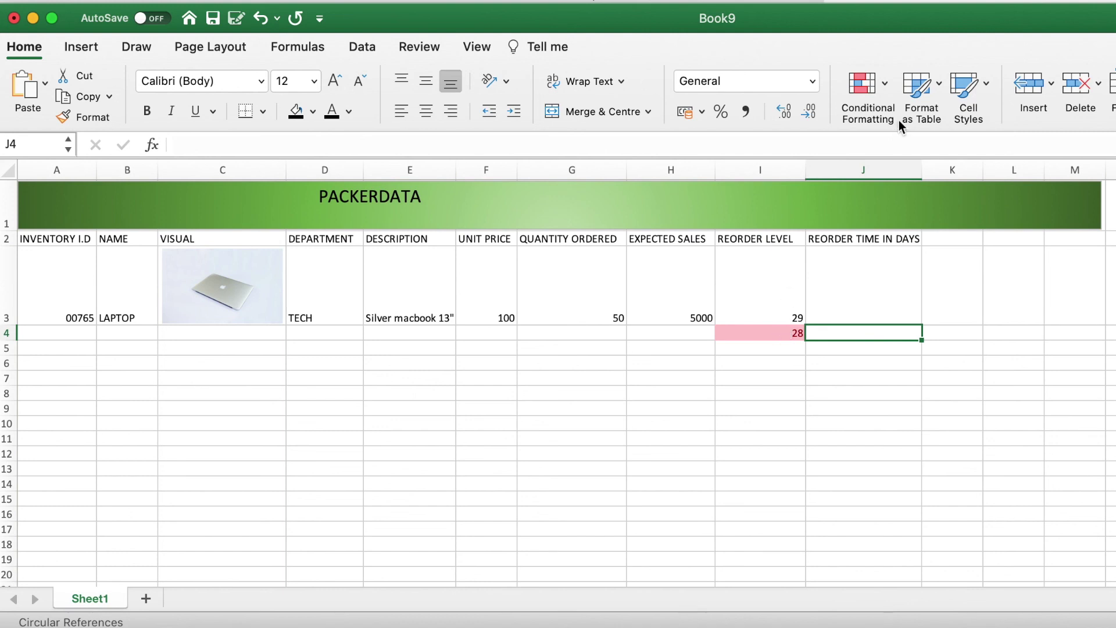
{"action": "left_click", "coordinate": [885, 86]}
{"action": "mouse_move", "coordinate": [958, 114]}
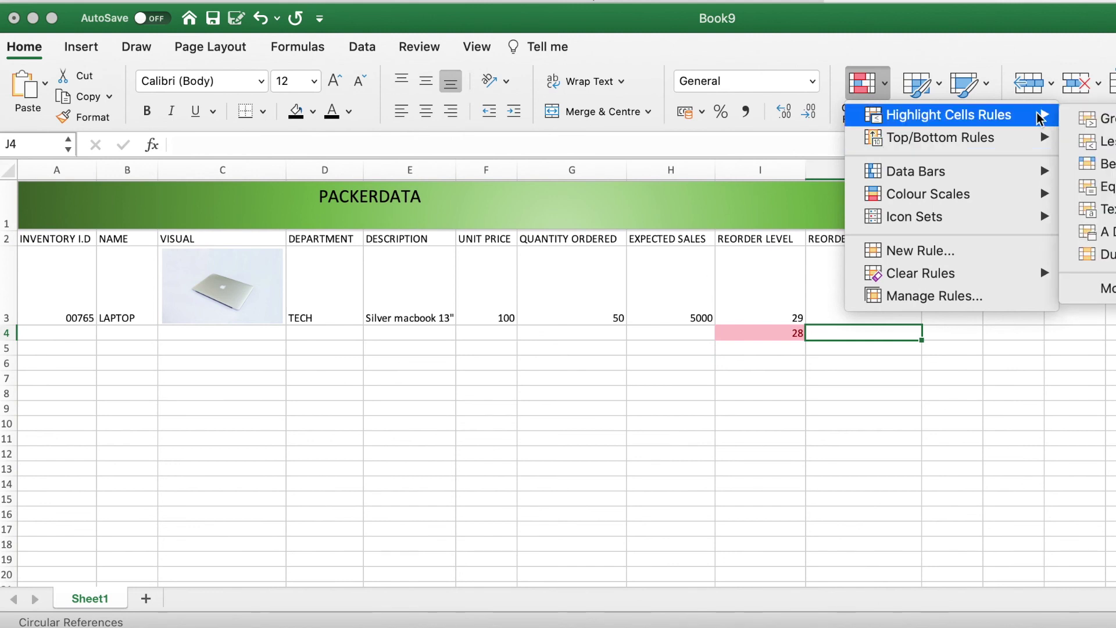
{"action": "left_click", "coordinate": [1096, 142]}
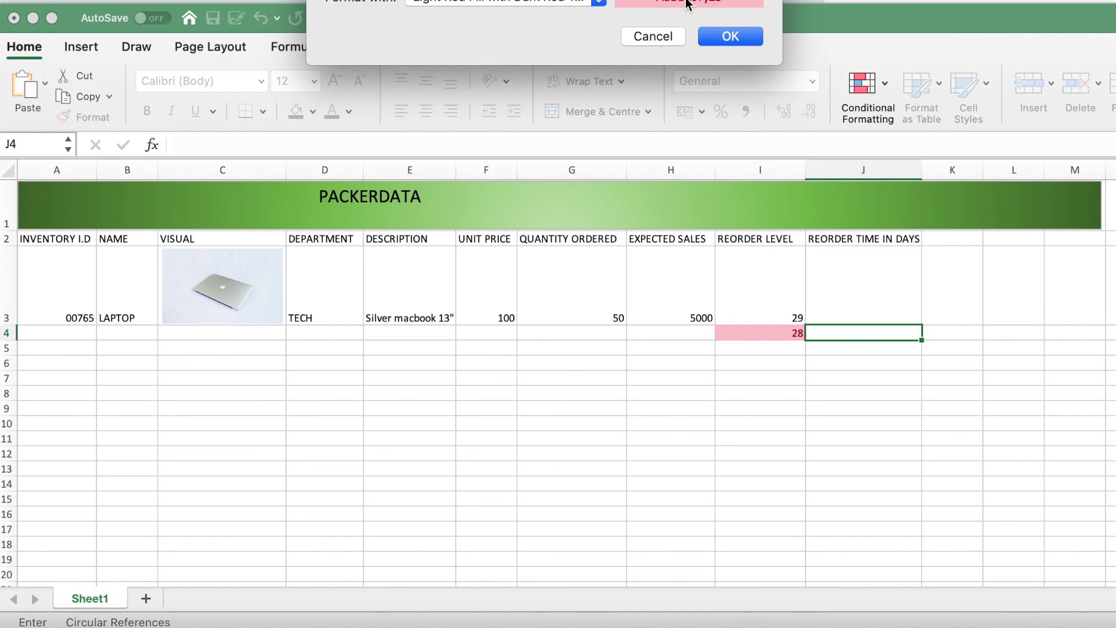
{"action": "left_click", "coordinate": [764, 268]}
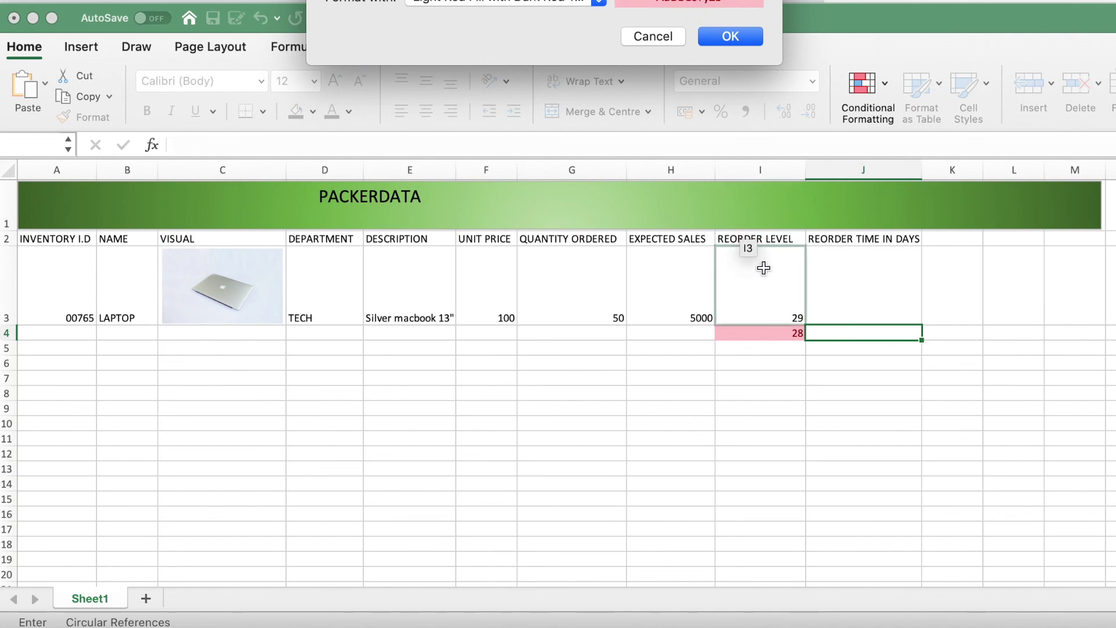
{"action": "left_click", "coordinate": [793, 276]}
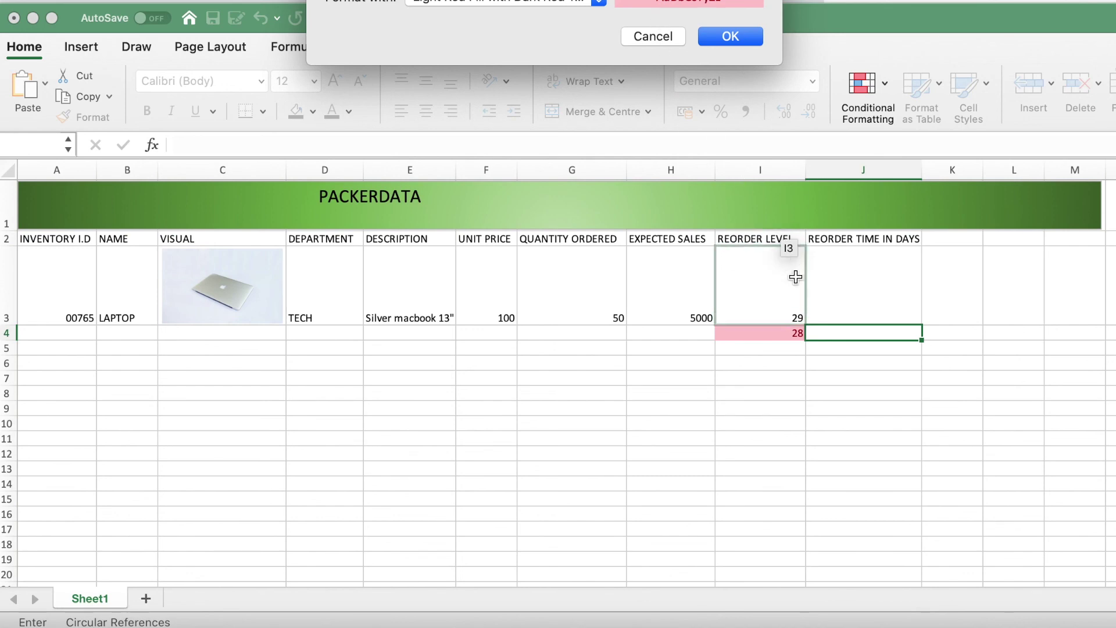
{"action": "left_click", "coordinate": [666, 47]}
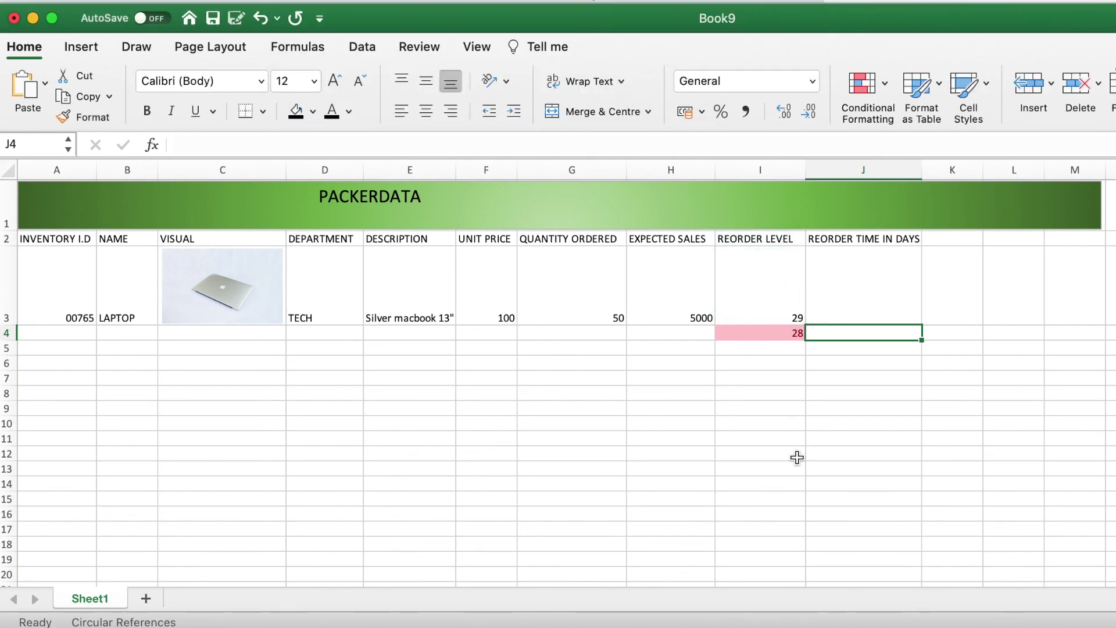
{"action": "left_click", "coordinate": [796, 458]}
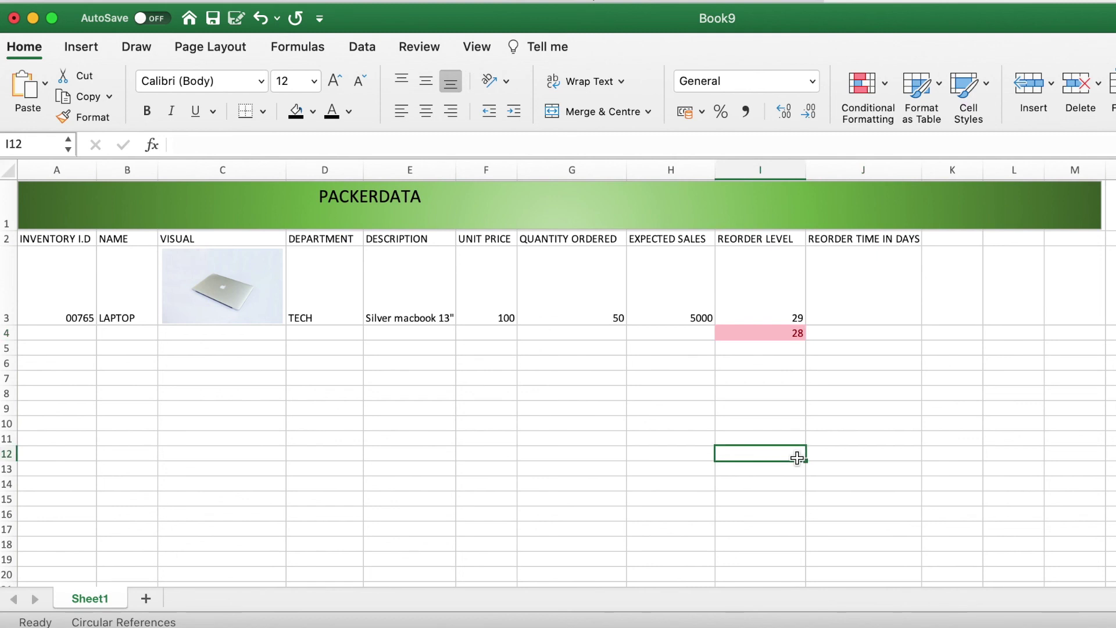